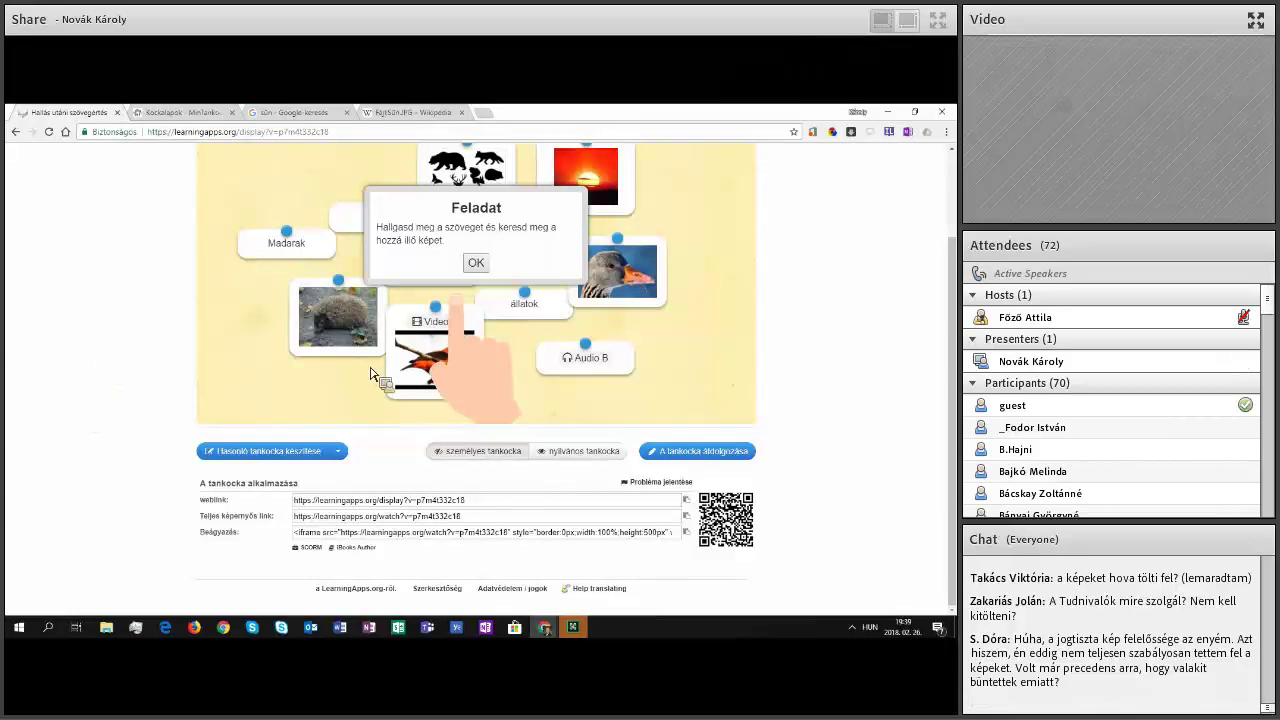
pyautogui.scroll(2, 383, 375)
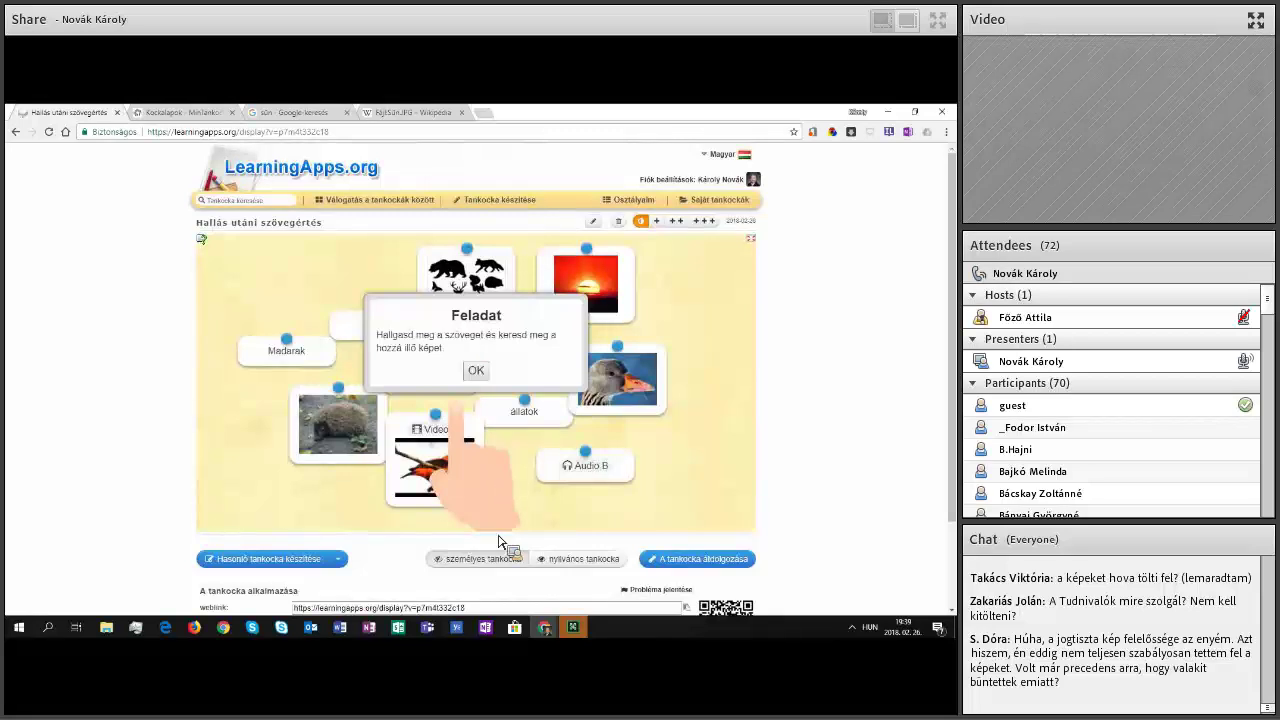
pyautogui.scroll(-2, 477, 545)
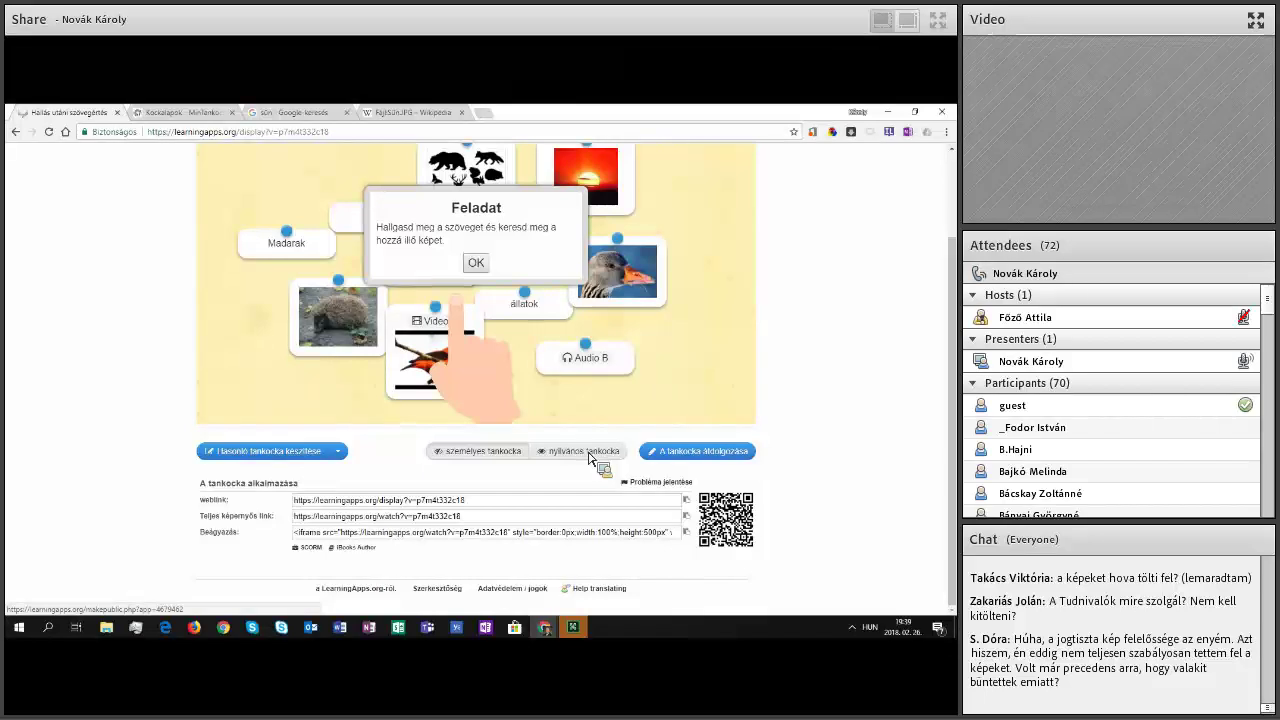
# Step: Start making the app public and pick Filozófia as its category
pyautogui.click(67, 296)
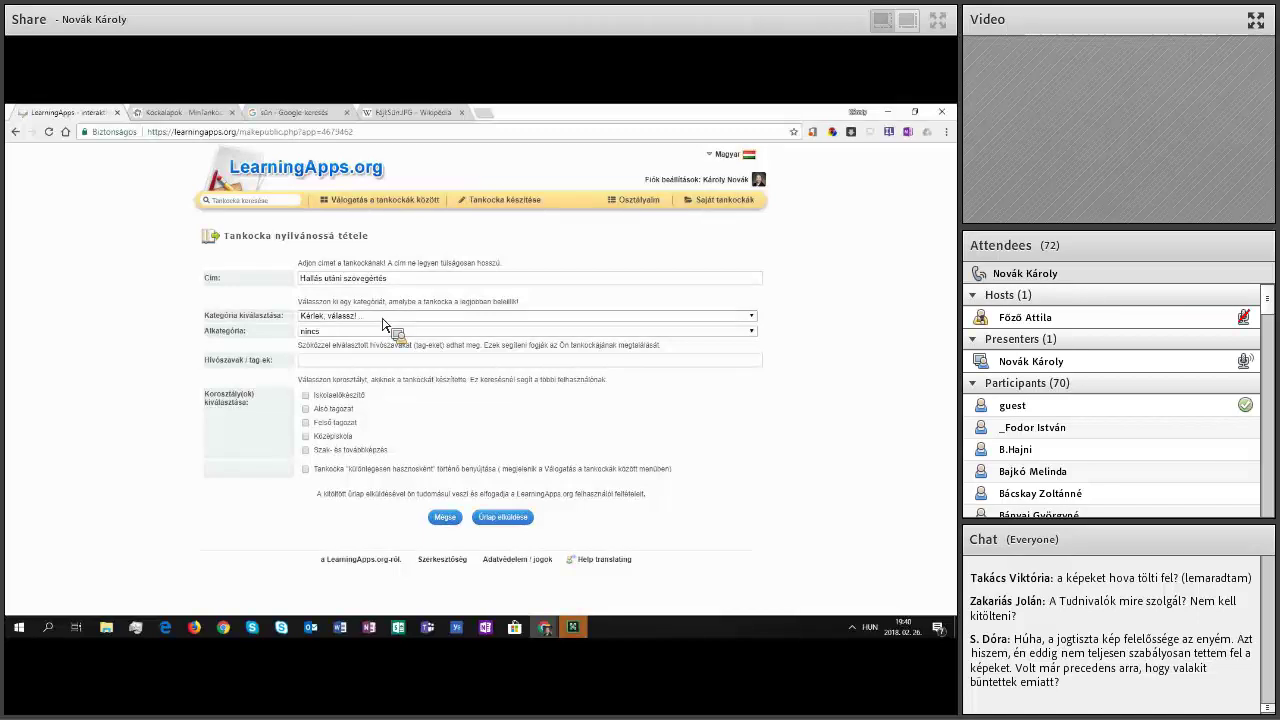
pyautogui.click(383, 316)
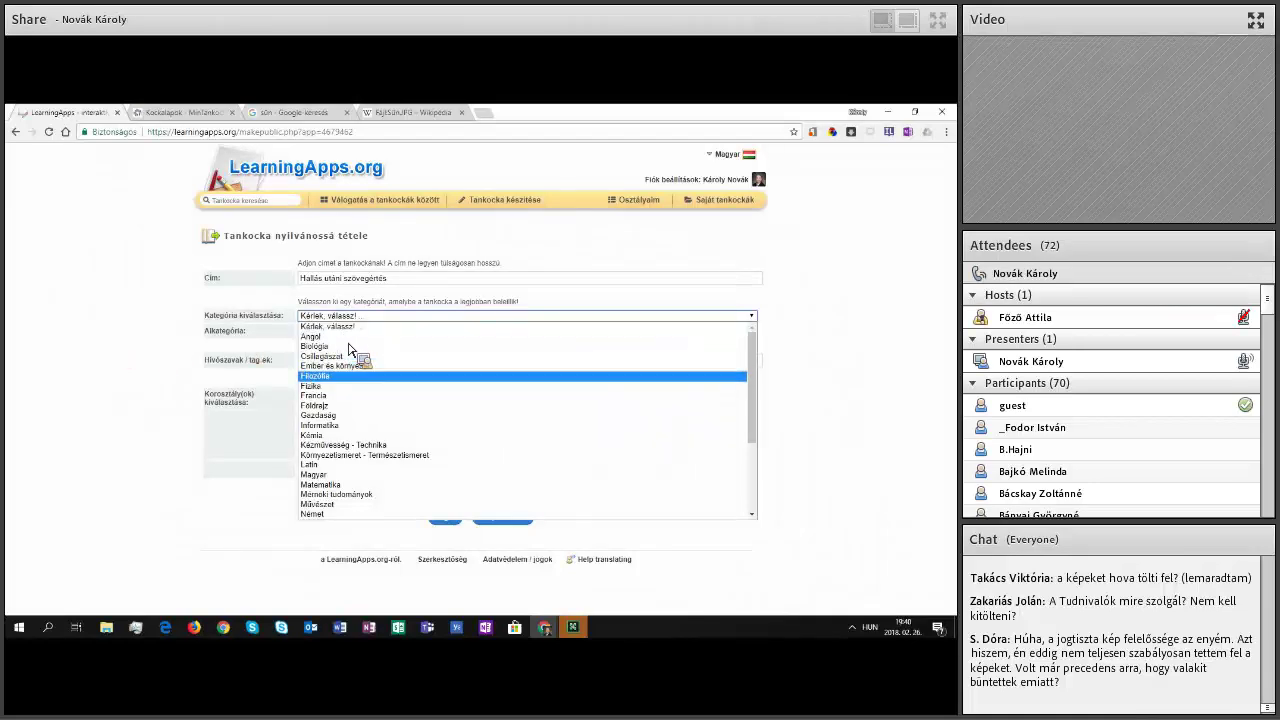
pyautogui.press('Return')
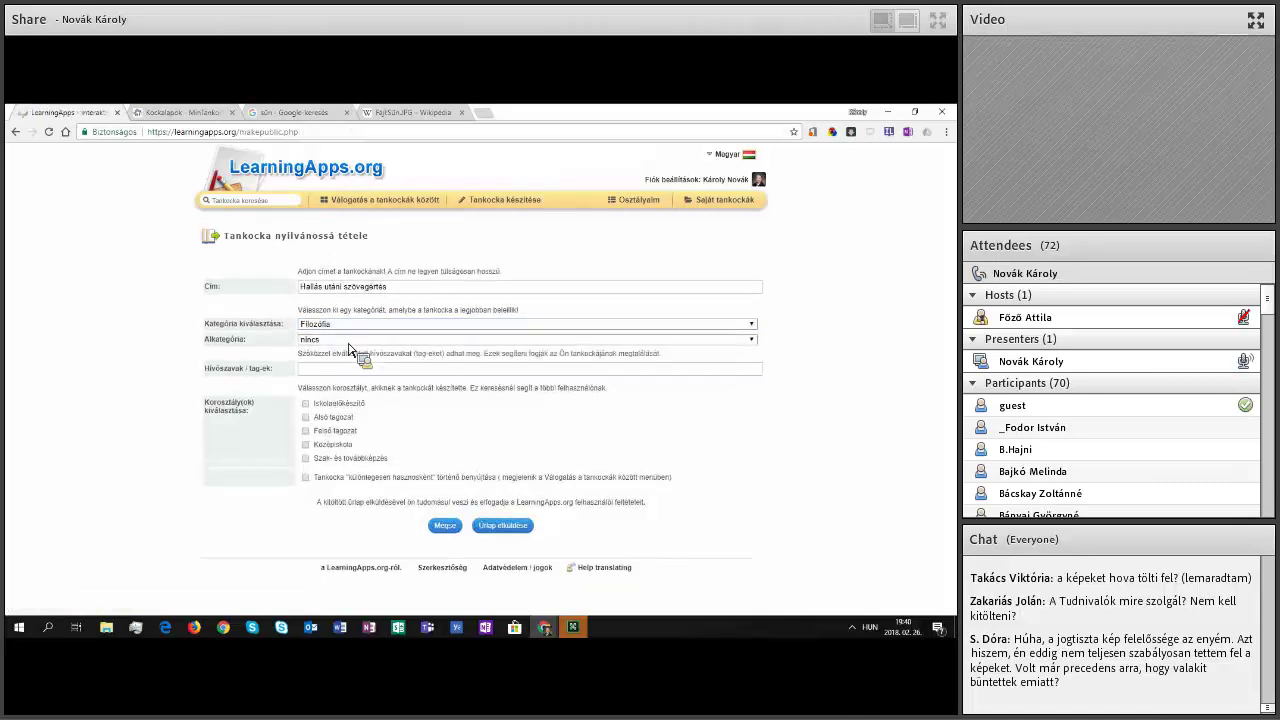
# Step: Change the category to Magyar and open its subcategory list
pyautogui.click(349, 341)
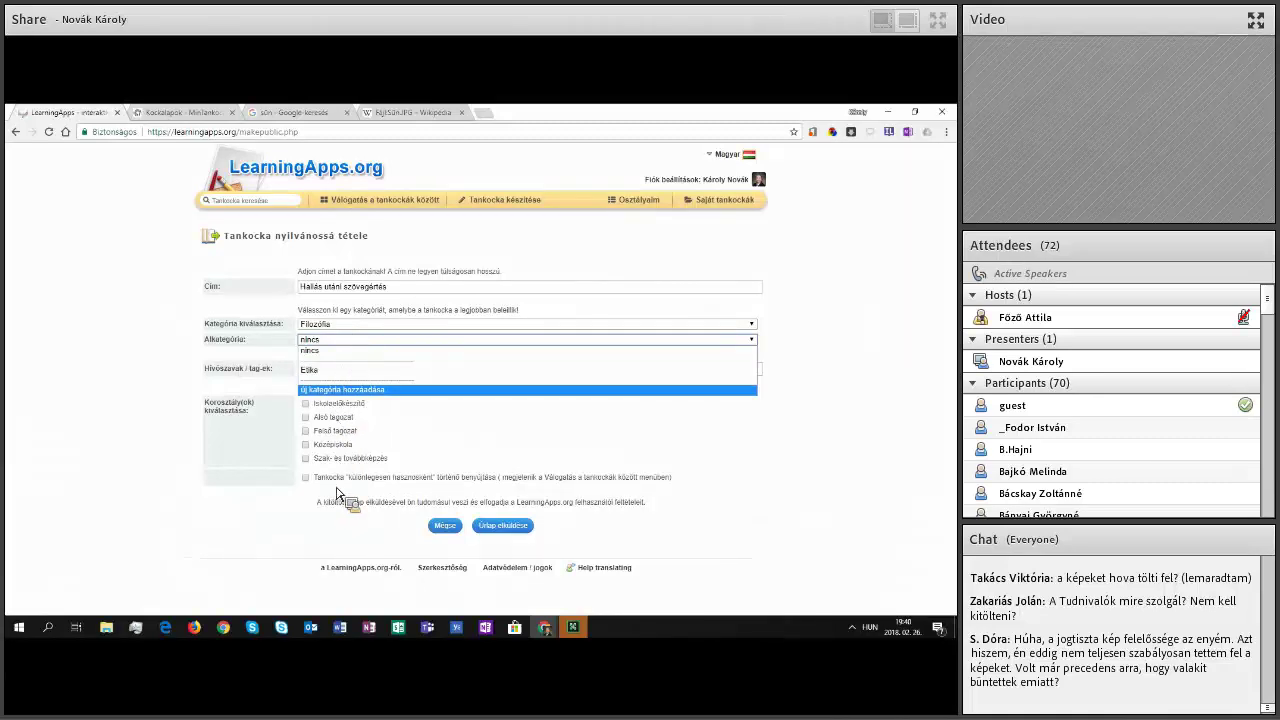
pyautogui.press('Up')
pyautogui.press('Up')
pyautogui.click(345, 324)
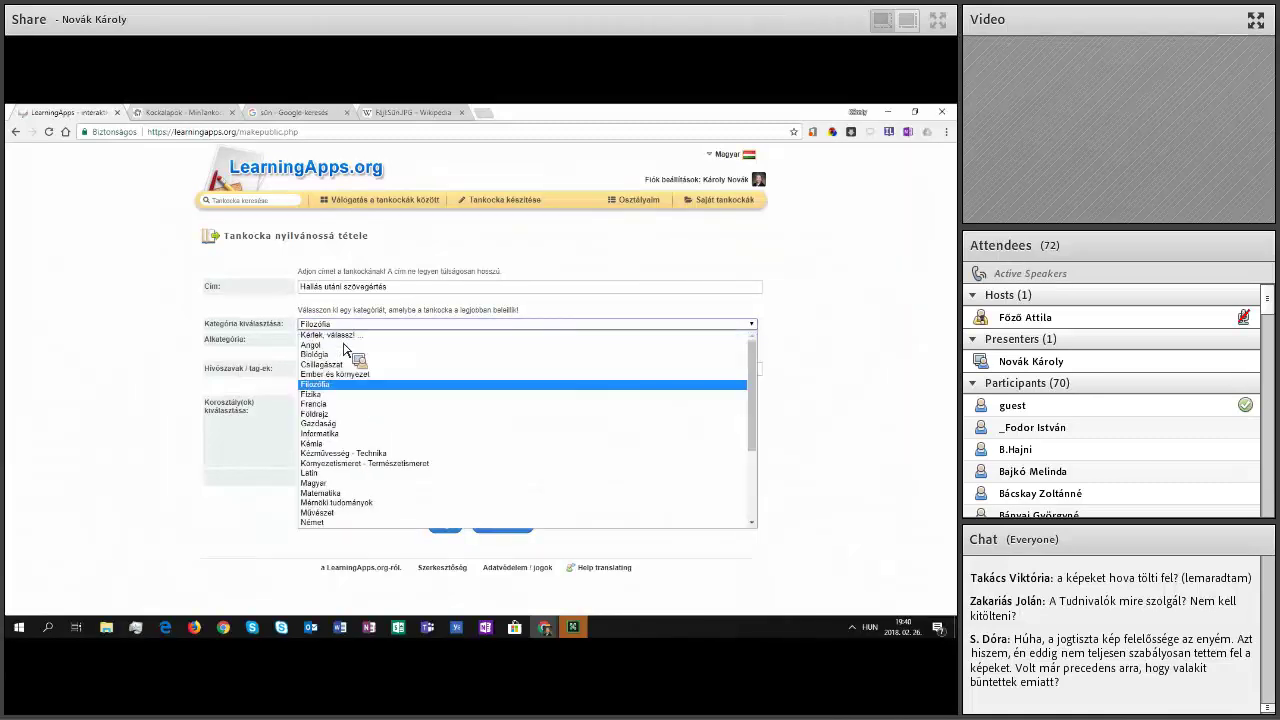
pyautogui.press('Down')
pyautogui.press('Down')
pyautogui.press('Down')
pyautogui.press('Down')
pyautogui.press('Down')
pyautogui.press('Down')
pyautogui.press('Down')
pyautogui.press('Down')
pyautogui.press('Down')
pyautogui.press('Down')
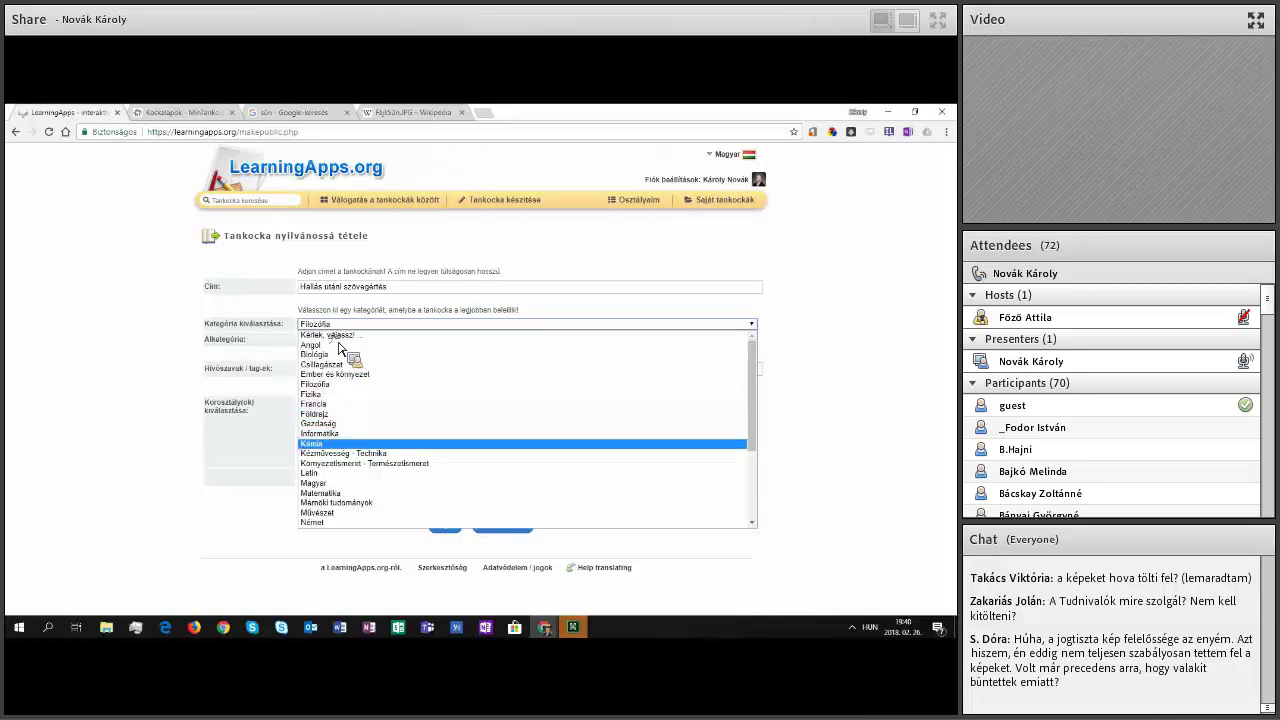
pyautogui.press('Return')
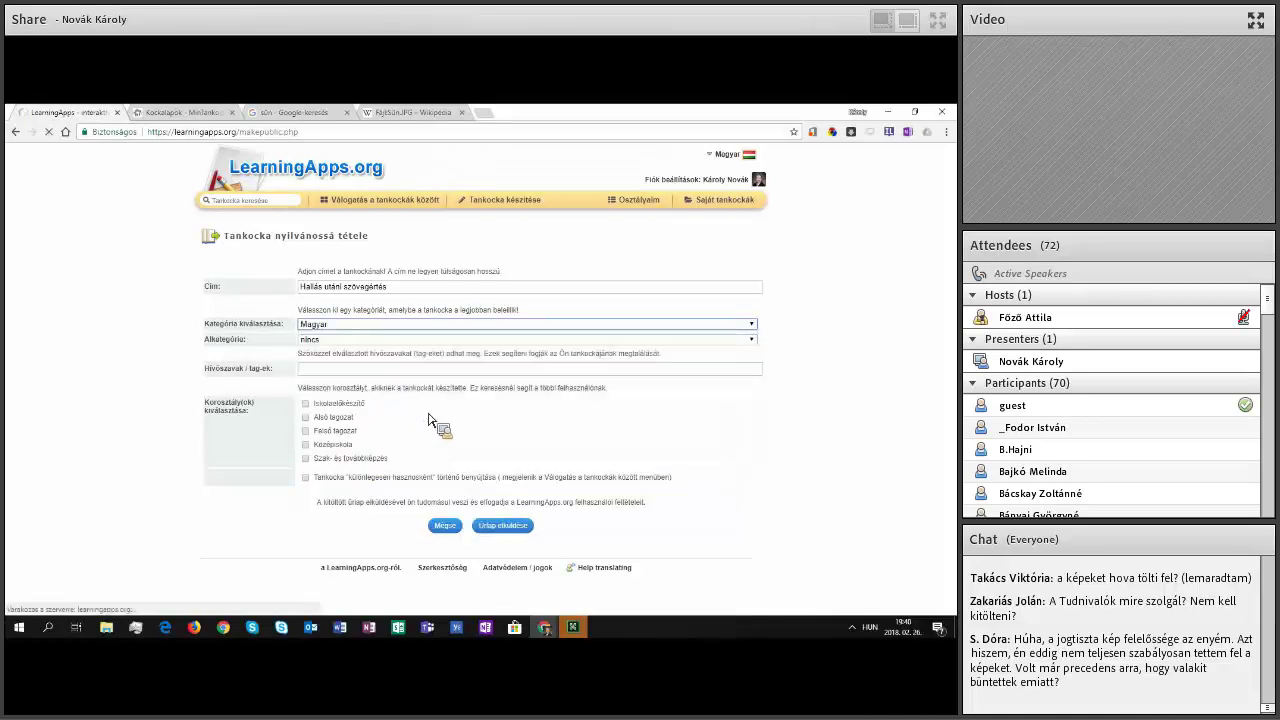
pyautogui.press('Tab')
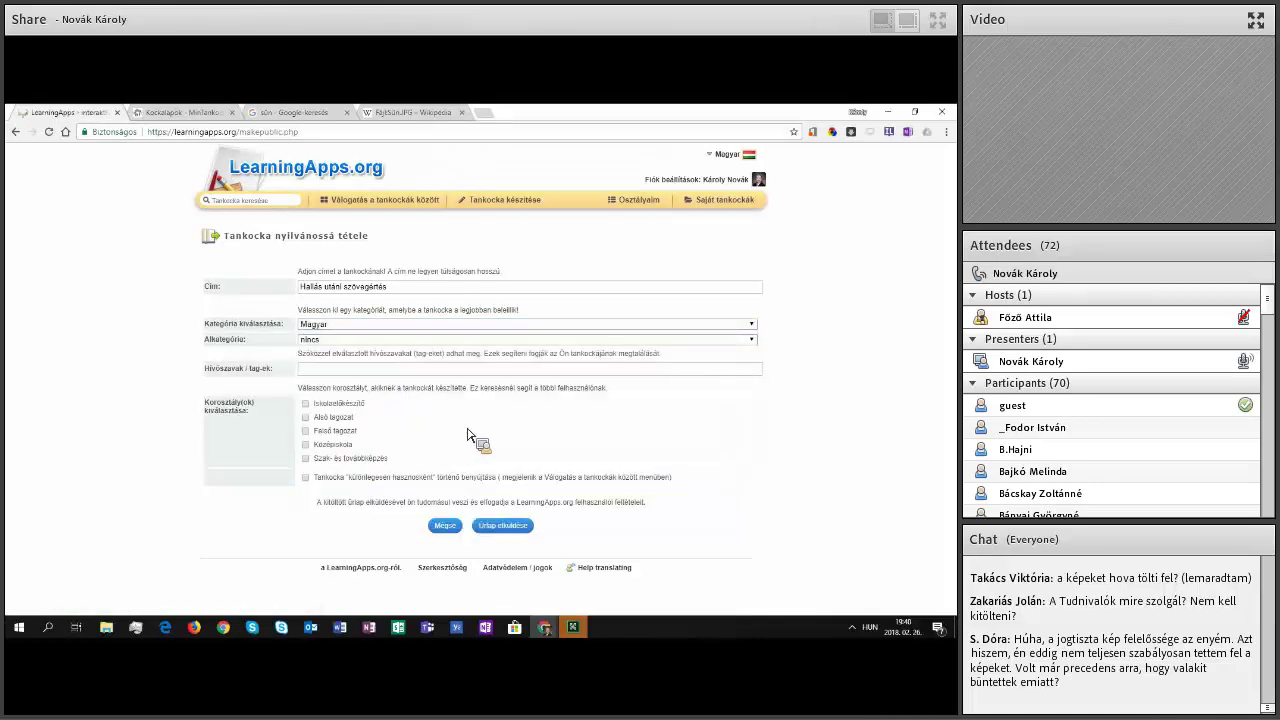
pyautogui.hotkey('alt', 'Down')
pyautogui.press('Down')
pyautogui.press('Down')
pyautogui.press('Down')
pyautogui.press('Down')
pyautogui.press('Down')
pyautogui.press('Down')
pyautogui.press('Down')
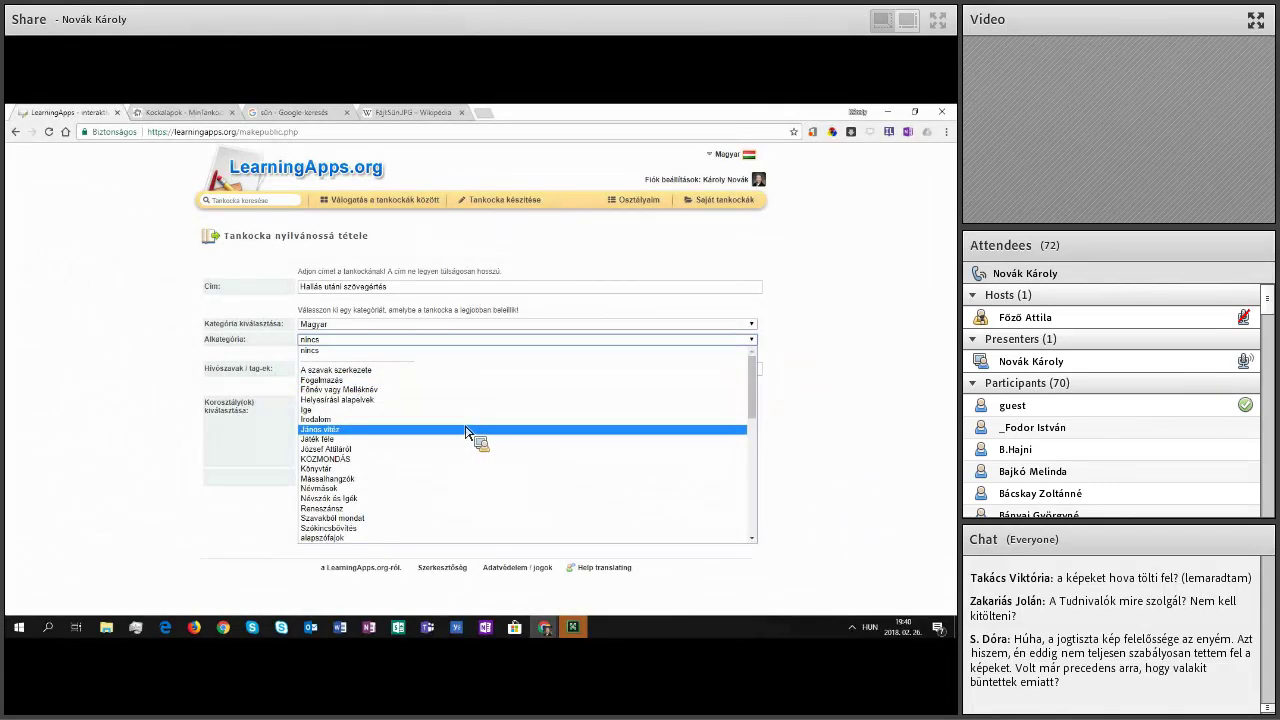
# Step: Choose to add a new subcategory and enter 'vicces' as its name
pyautogui.scroll(-5, 465, 433)
pyautogui.scroll(-1, 465, 433)
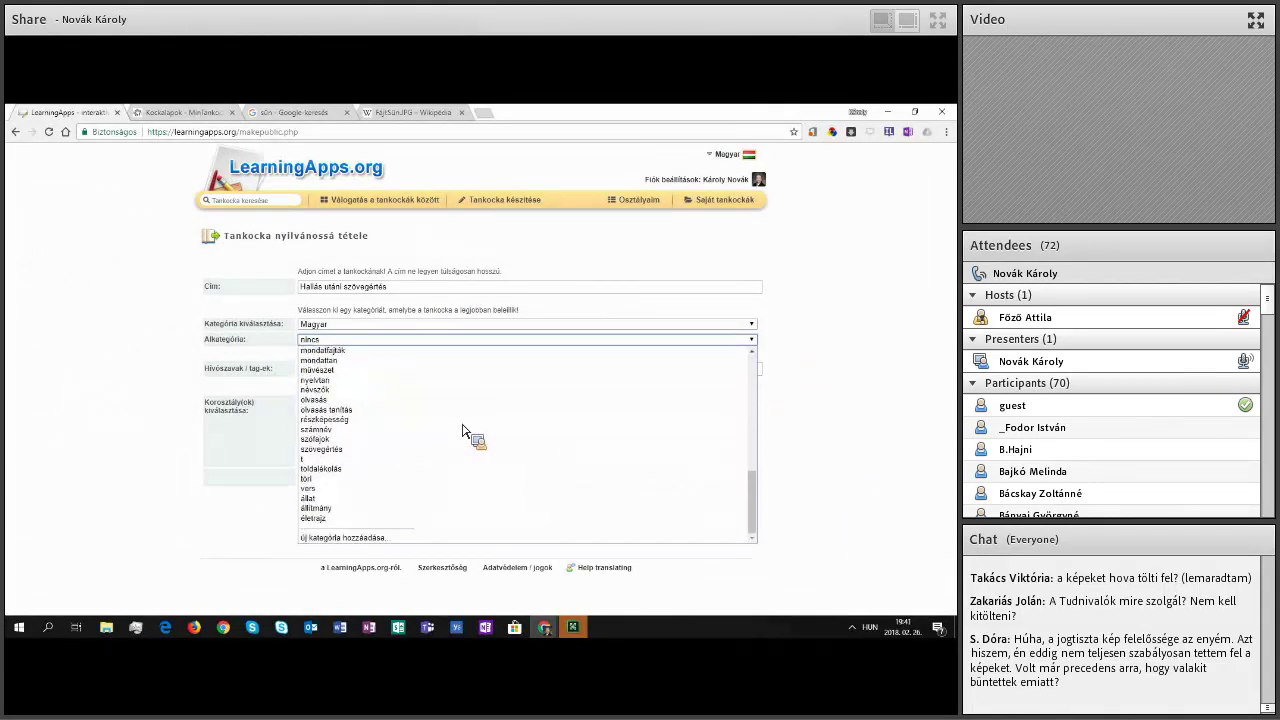
pyautogui.scroll(1, 463, 432)
pyautogui.scroll(-1, 463, 432)
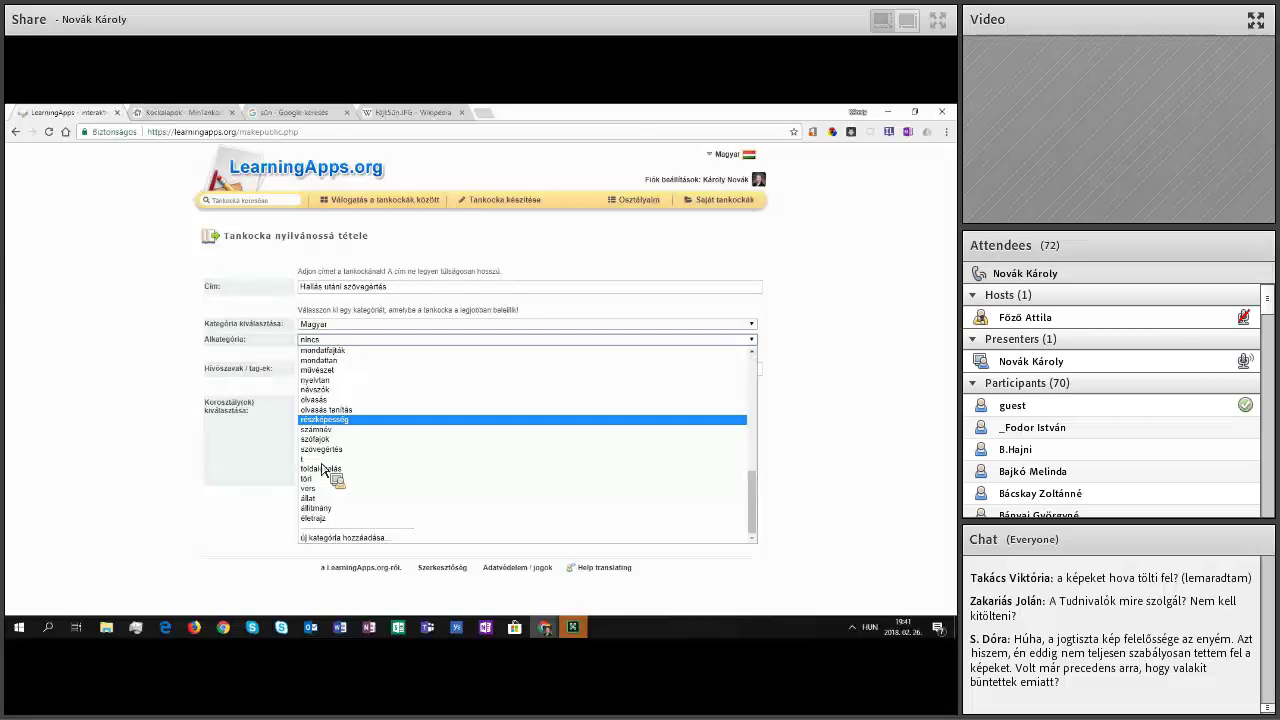
pyautogui.press('Down')
pyautogui.press('Down')
pyautogui.press('Down')
pyautogui.press('Down')
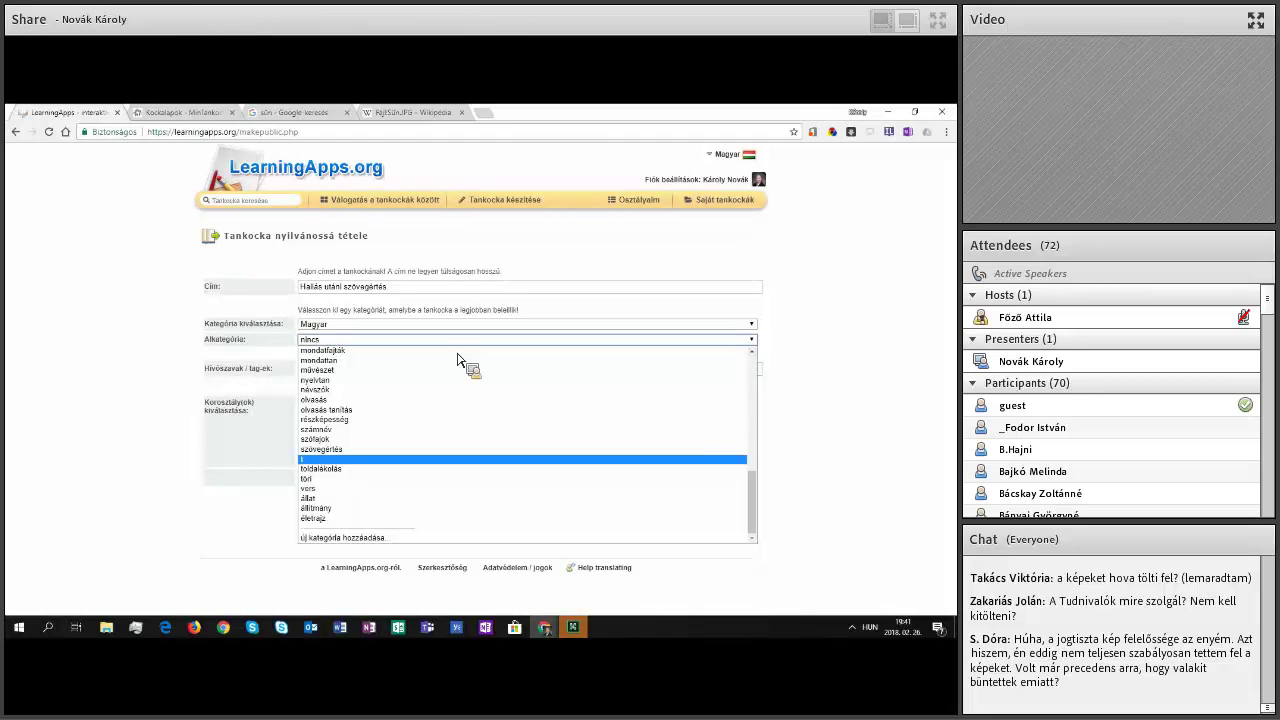
pyautogui.press('Down')
pyautogui.press('Down')
pyautogui.press('Down')
pyautogui.press('Down')
pyautogui.press('Down')
pyautogui.press('Down')
pyautogui.press('Down')
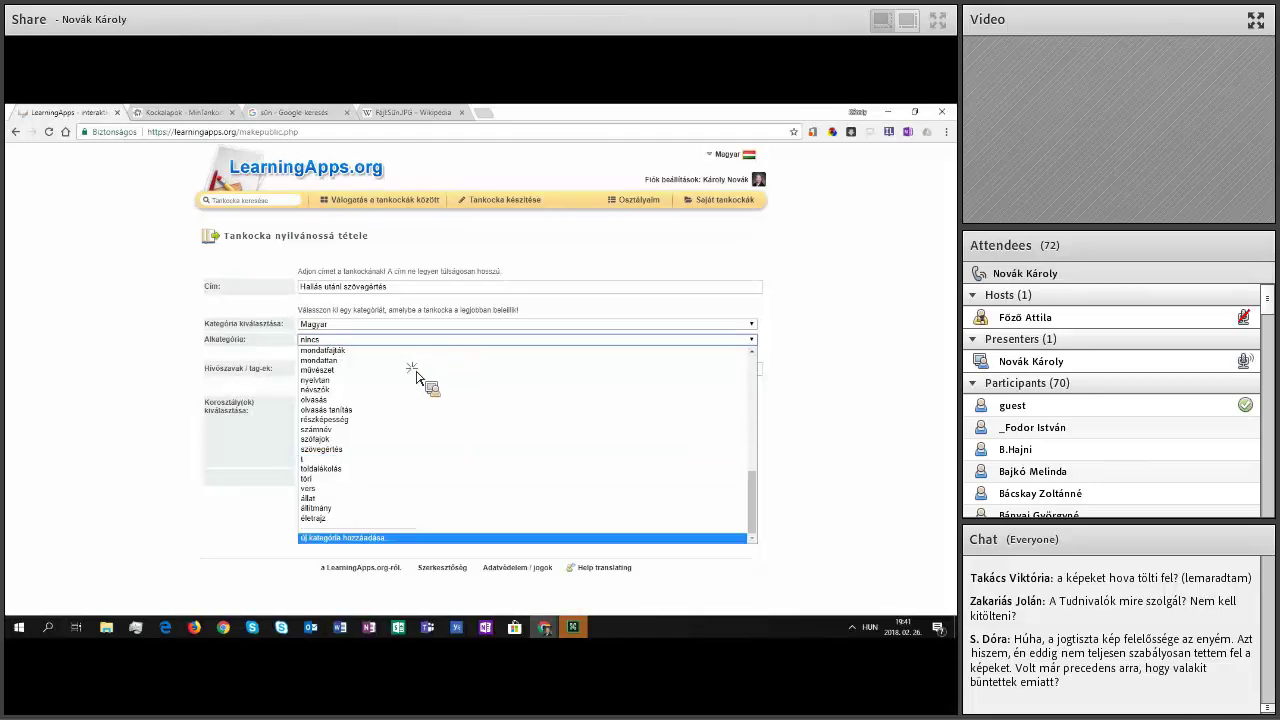
pyautogui.press('Return')
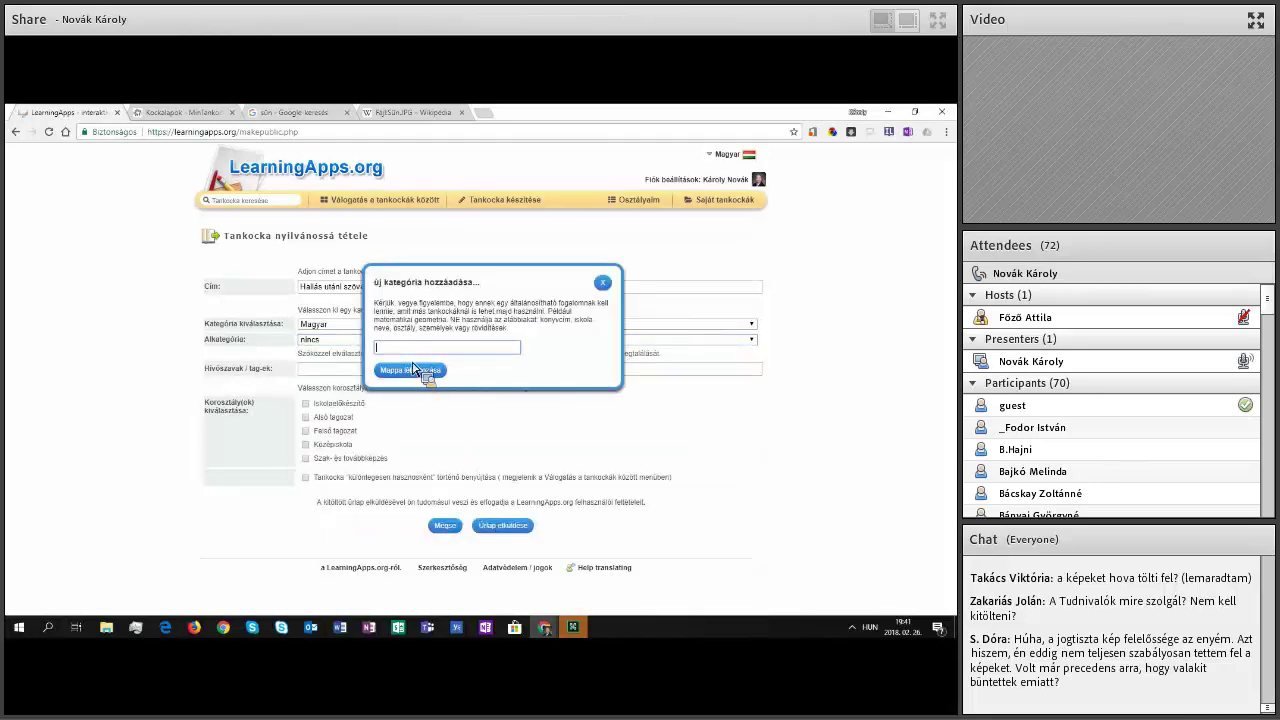
pyautogui.write('vicc')
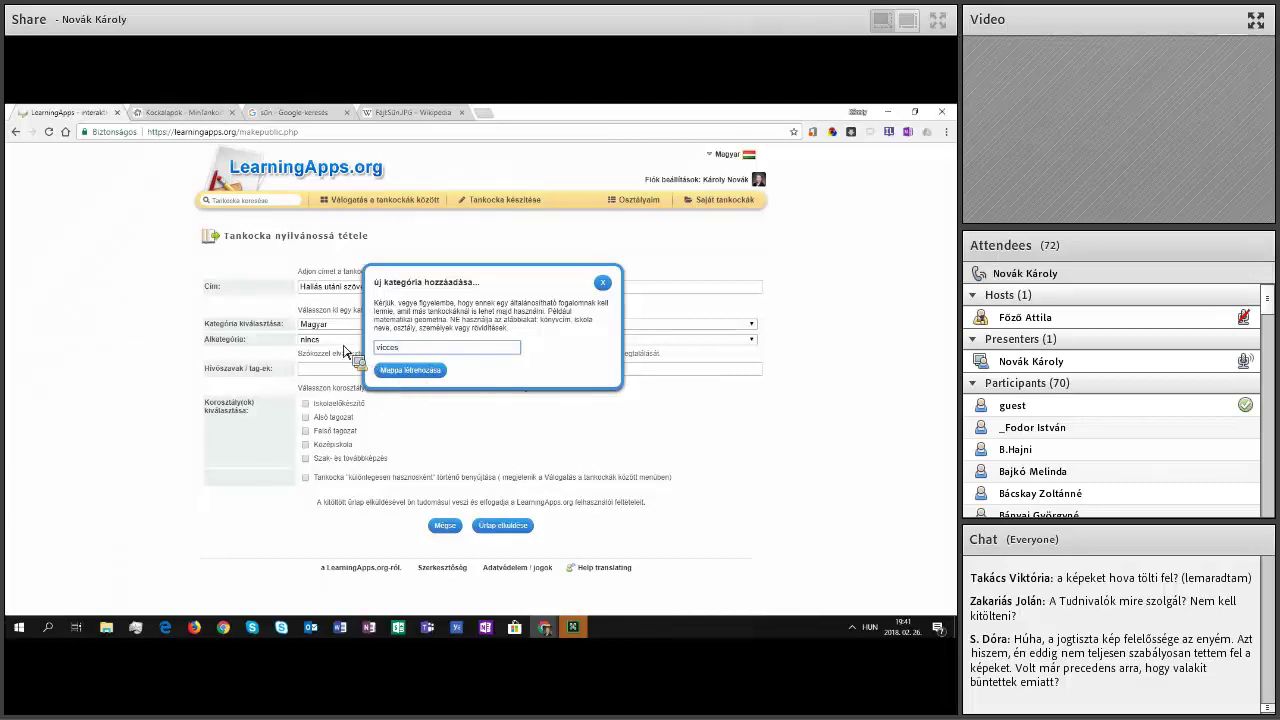
pyautogui.write('es')
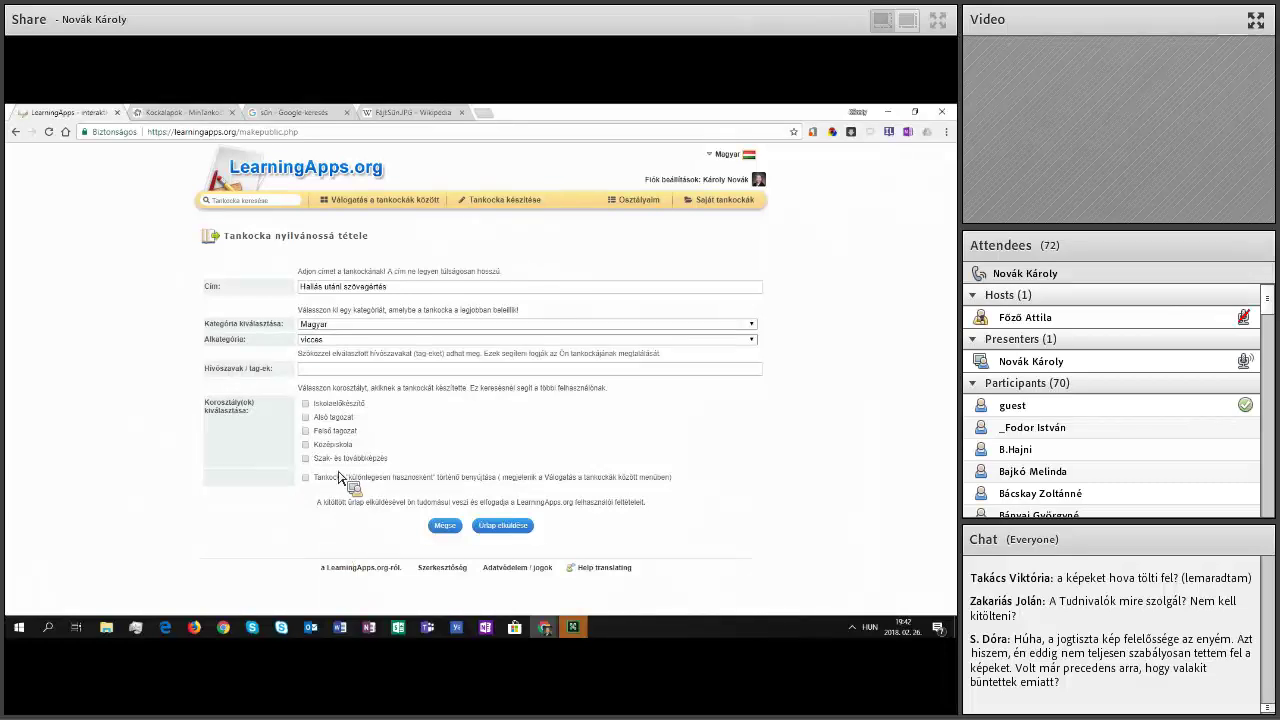
# Step: Keep vicces as the subcategory and mark the app as suited to Alsó tagozat
pyautogui.click(408, 341)
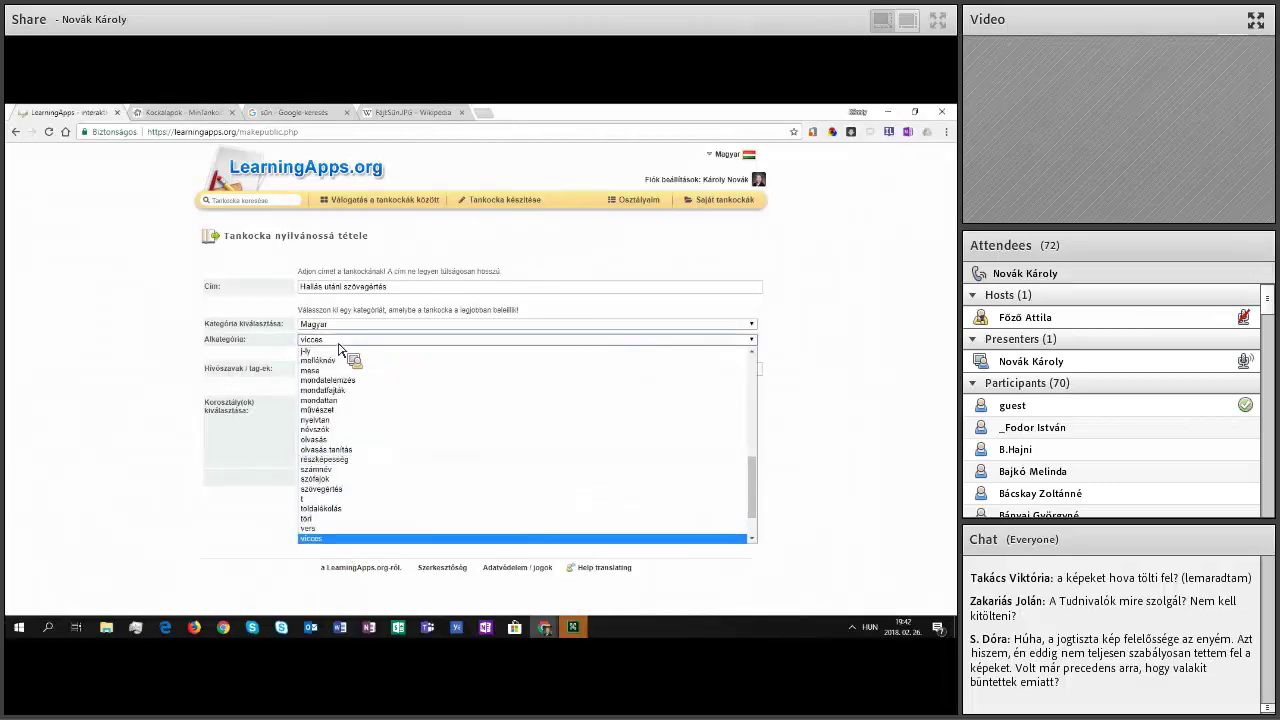
pyautogui.click(339, 343)
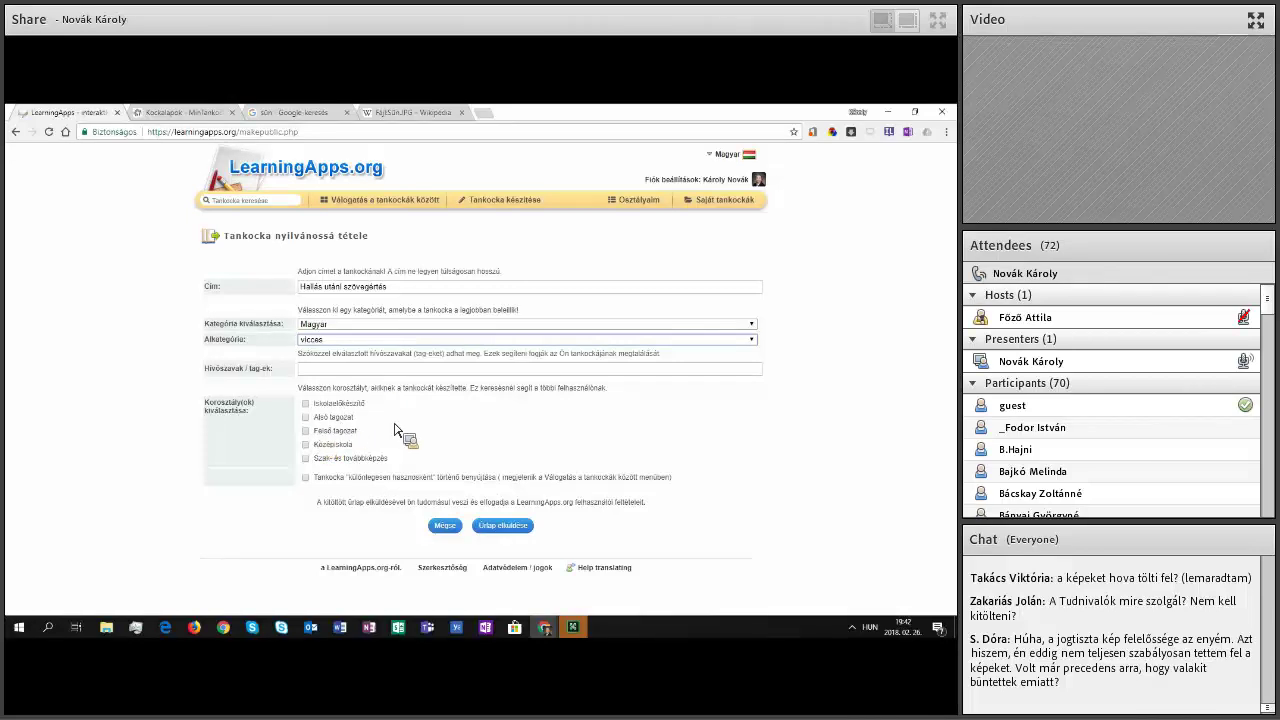
pyautogui.click(308, 418)
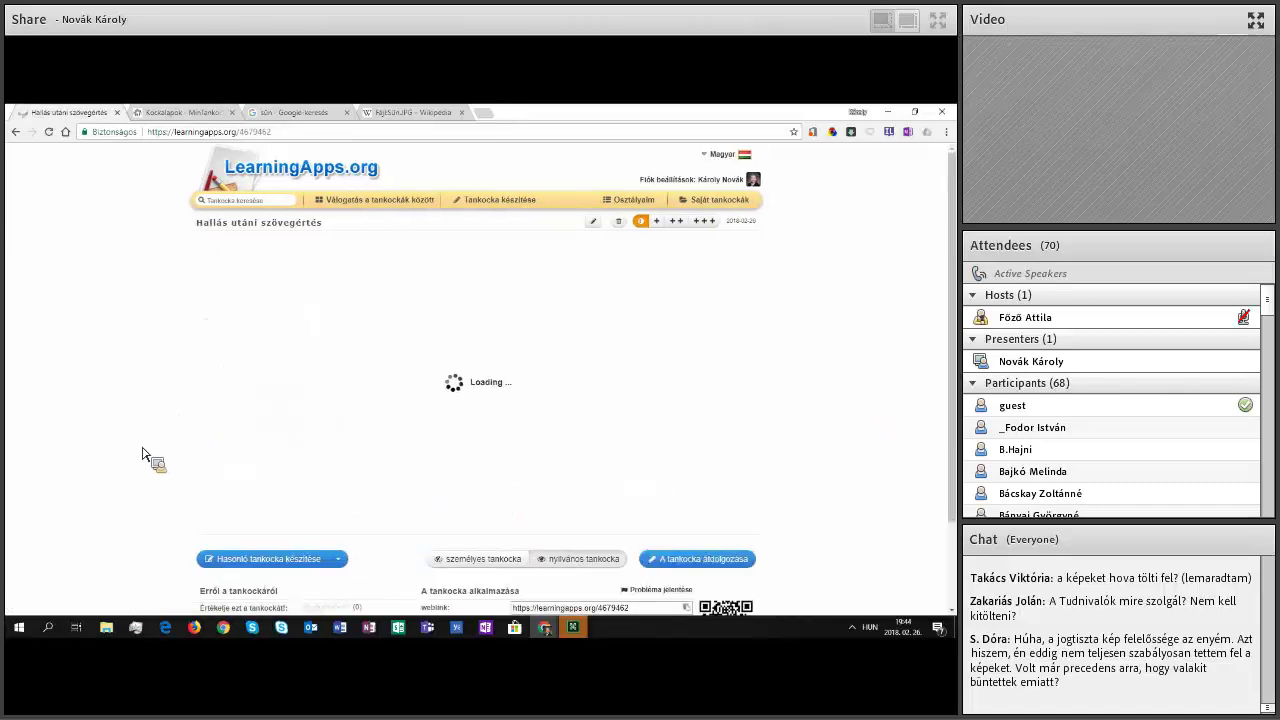
pyautogui.scroll(-1, 142, 453)
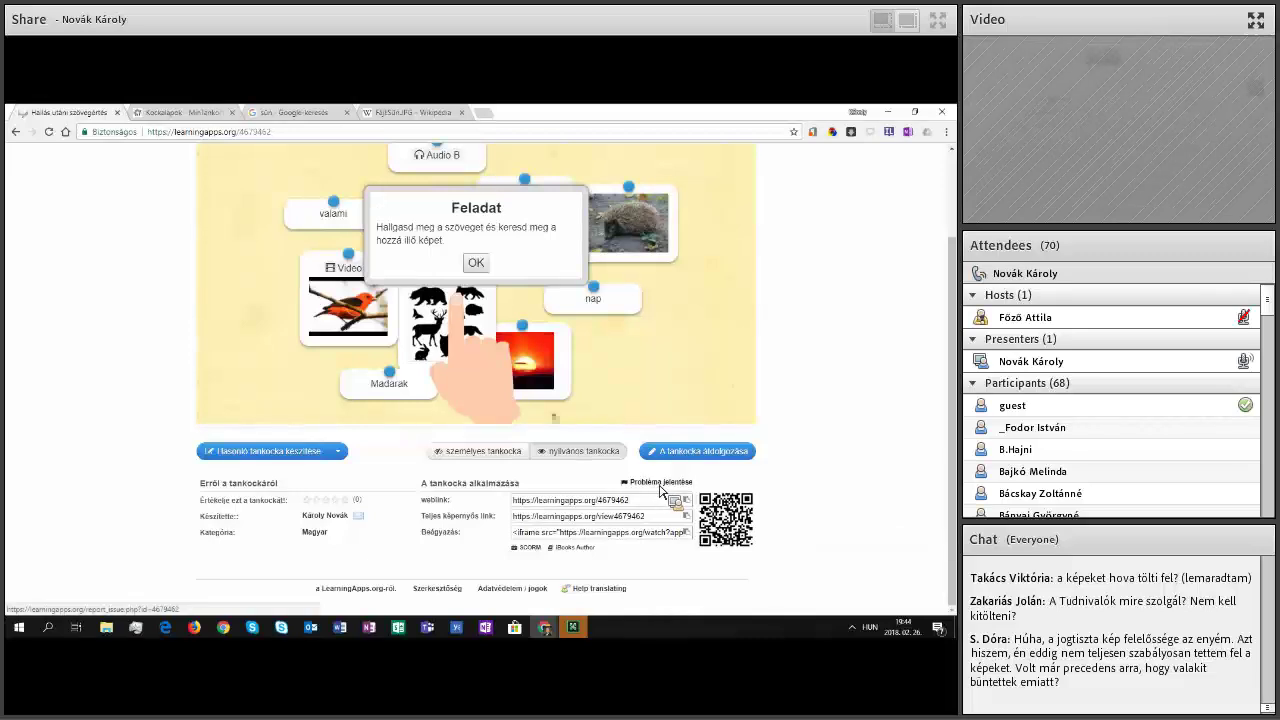
# Step: Open the problem report form and choose a copyright problem as the type
pyautogui.click(658, 487)
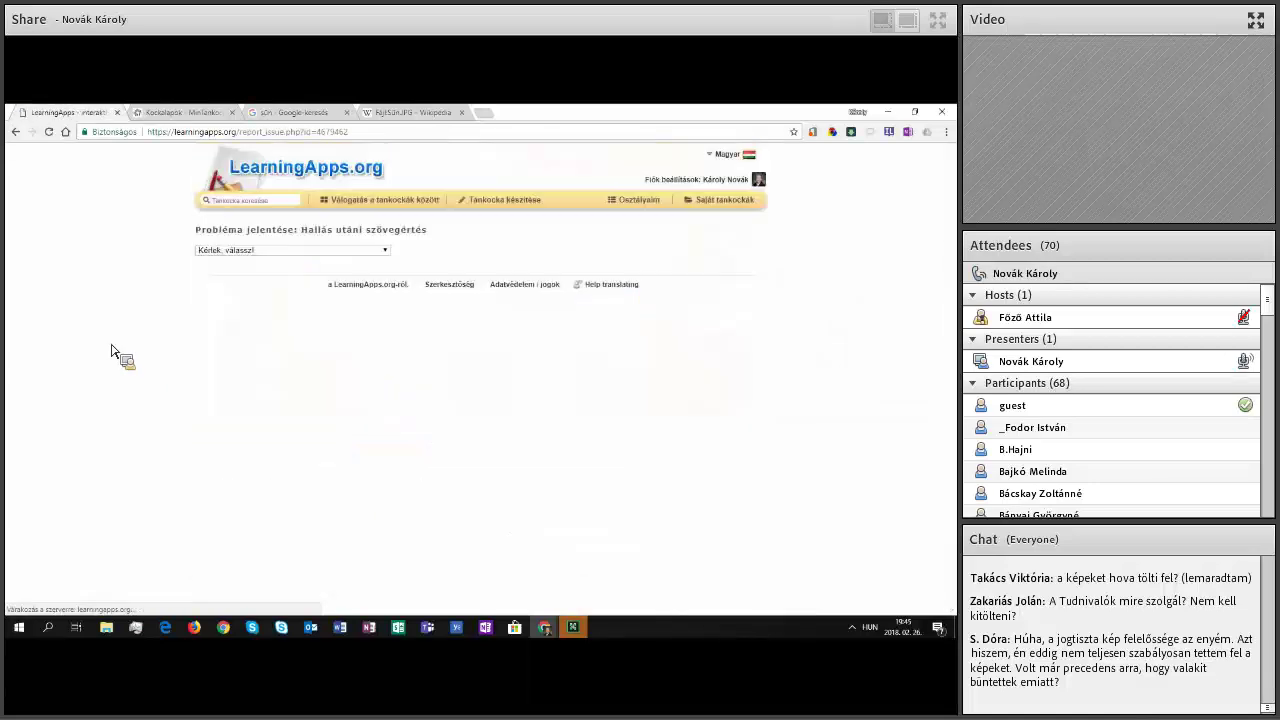
pyautogui.click(279, 252)
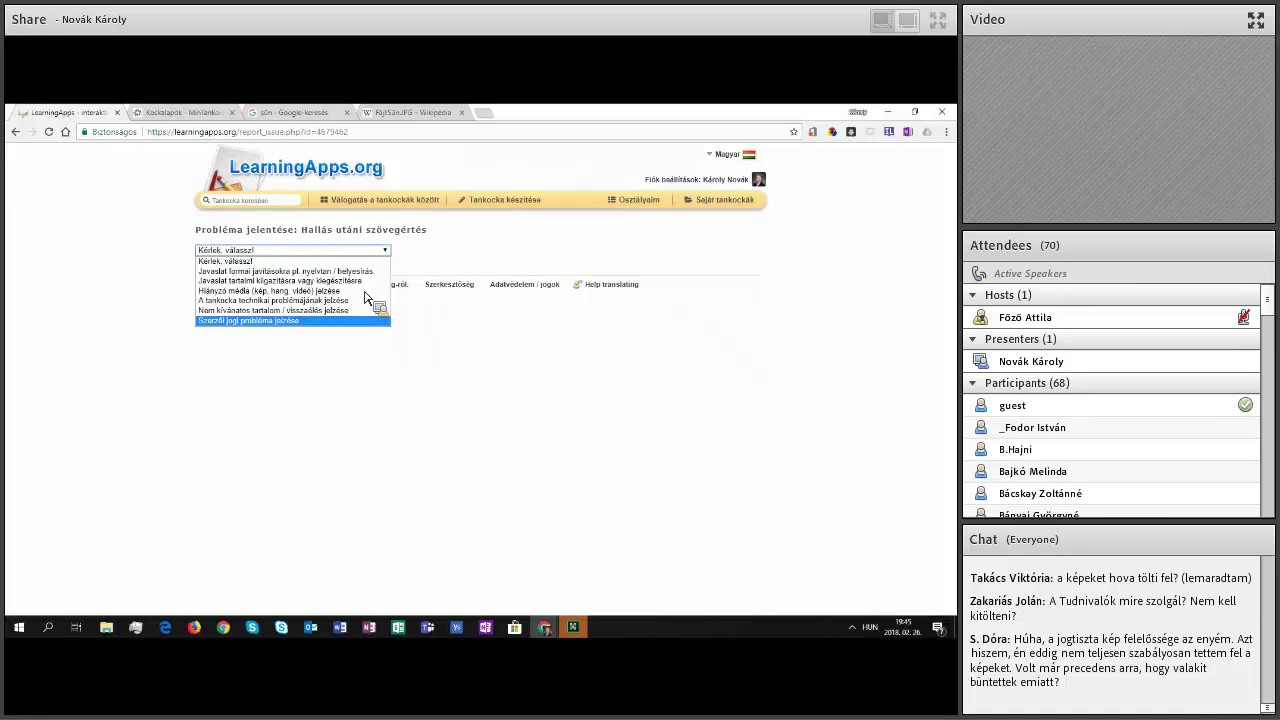
pyautogui.click(366, 318)
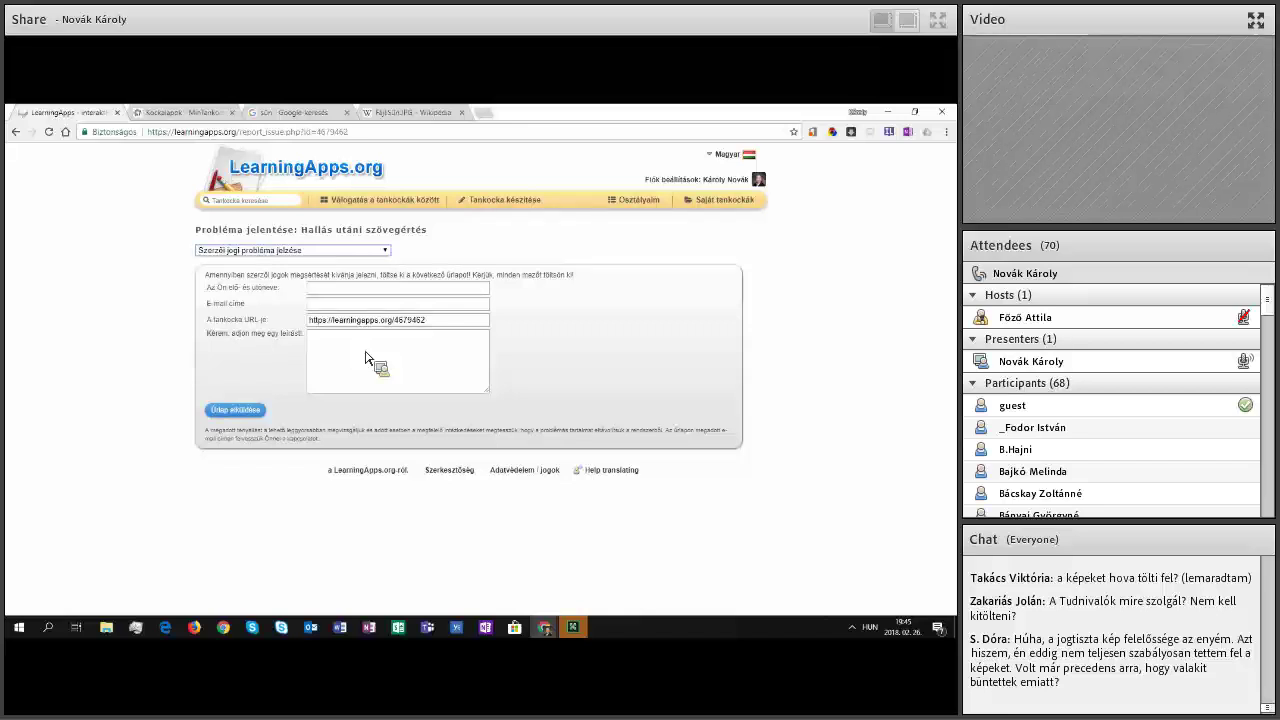
pyautogui.press('Tab')
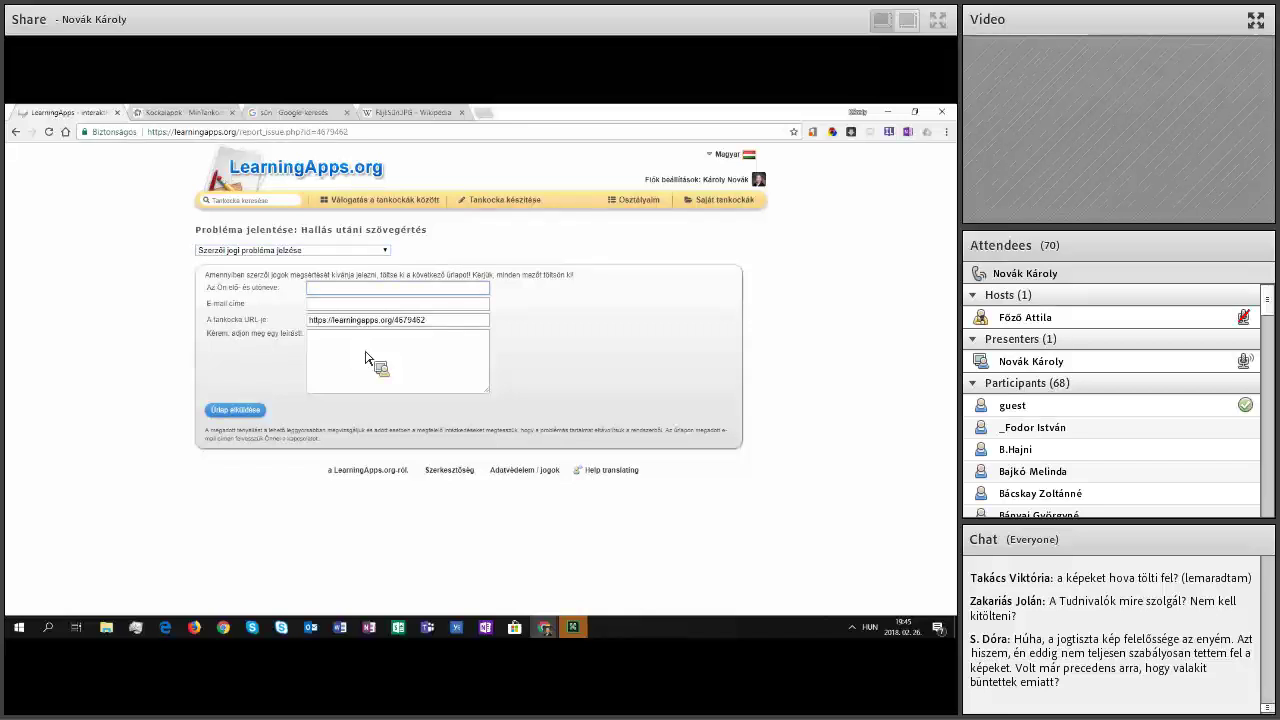
# Step: Enter the description 'Bocs, de ez a', the reporter's name and e-mail, and send the report
pyautogui.click(365, 358)
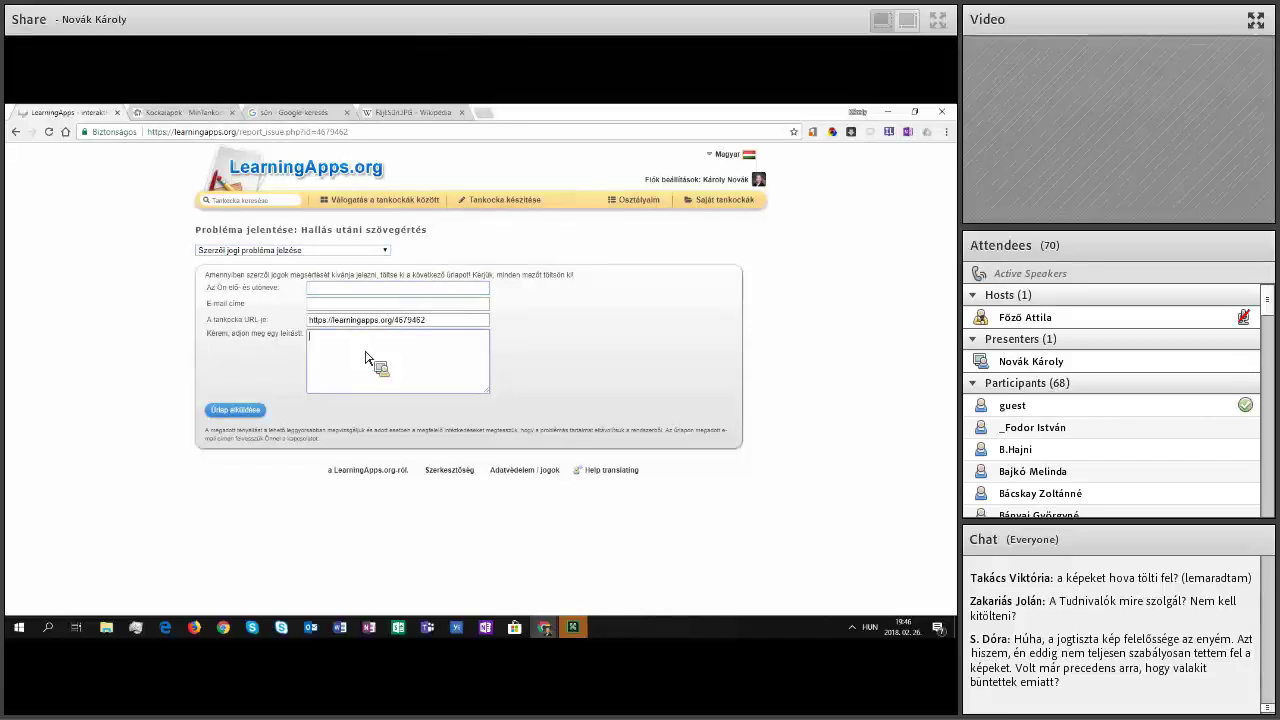
pyautogui.write('Bocs')
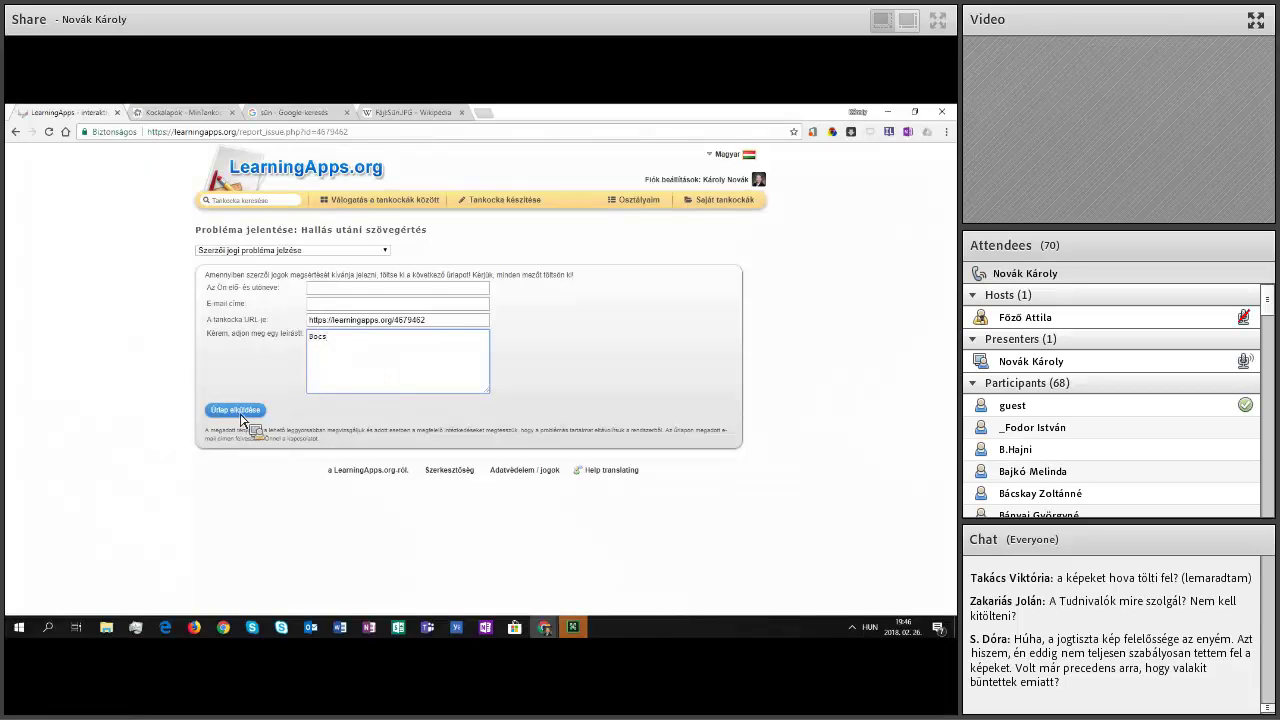
pyautogui.write(', de ez az én képem')
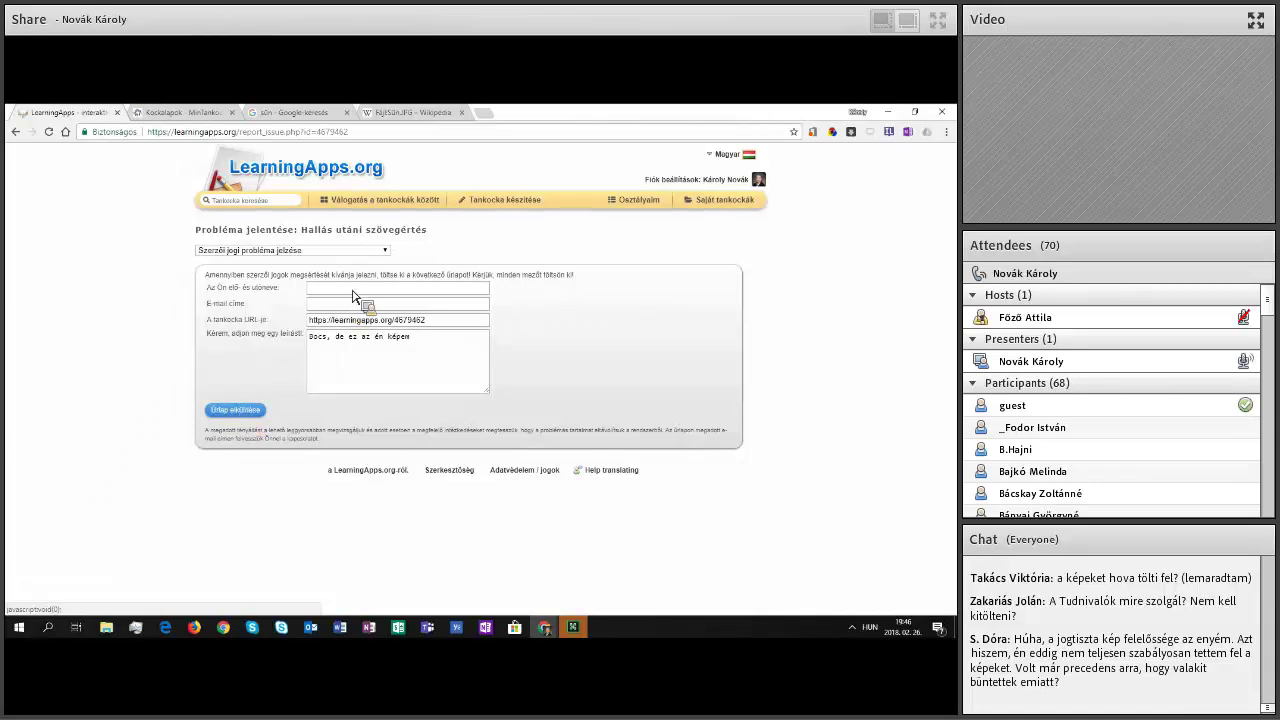
pyautogui.click(355, 295)
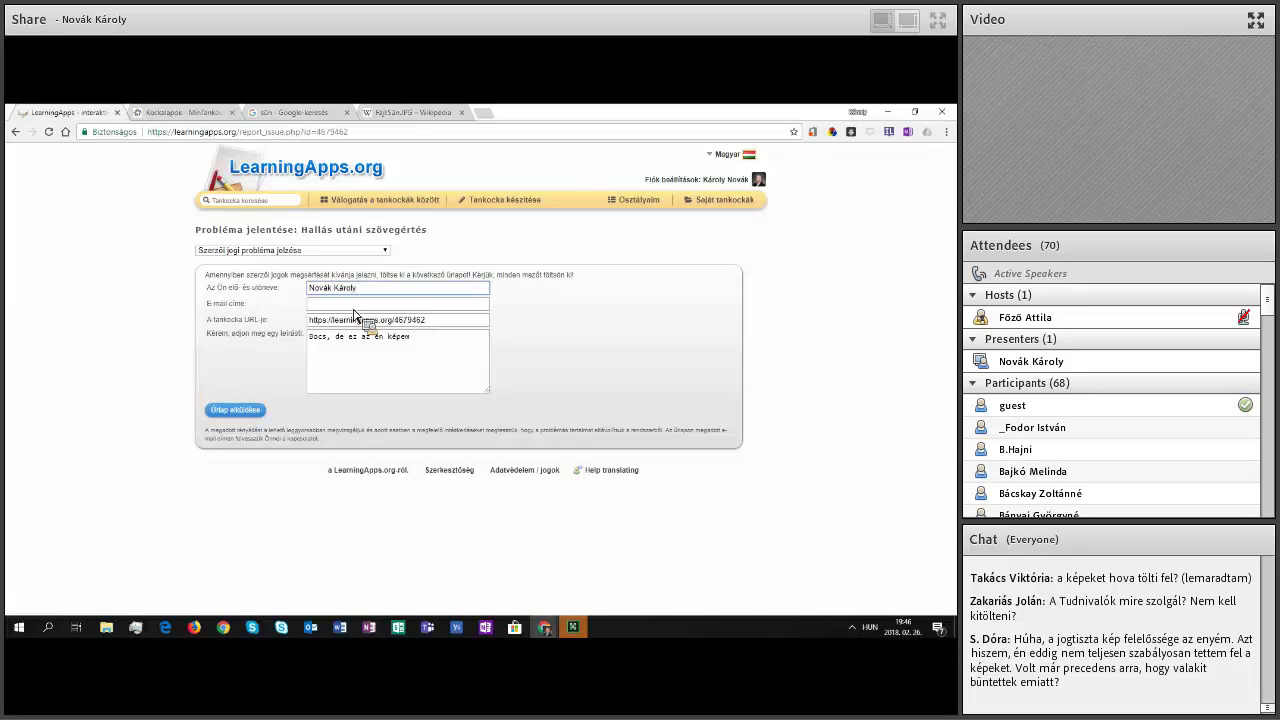
pyautogui.press('Tab')
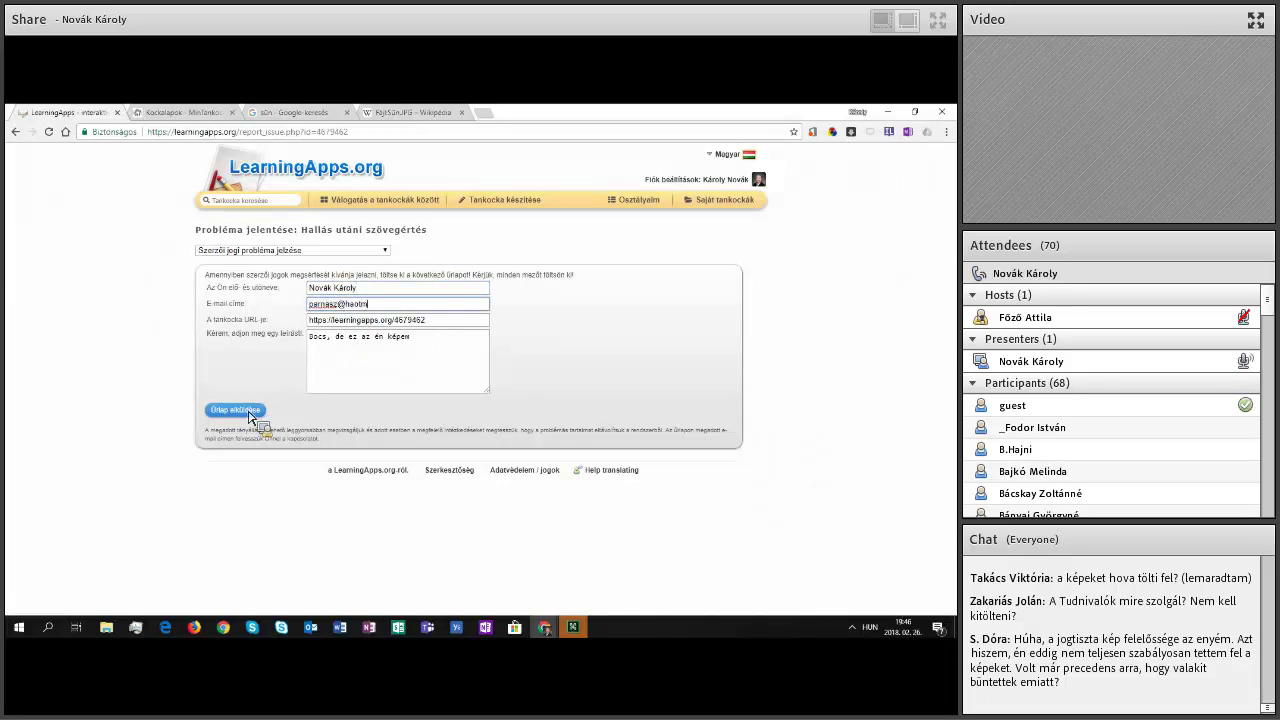
pyautogui.click(240, 411)
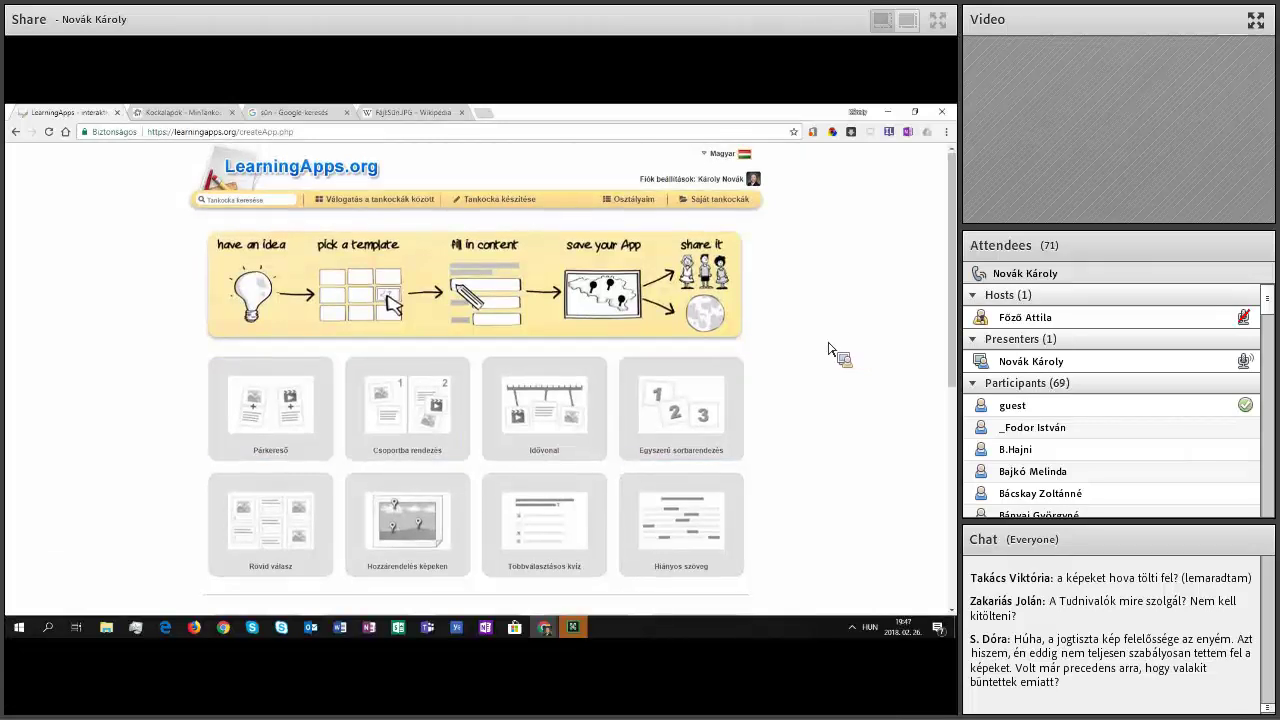
# Step: Scroll down through the app template tiles and back up toward the top
pyautogui.scroll(-2, 828, 349)
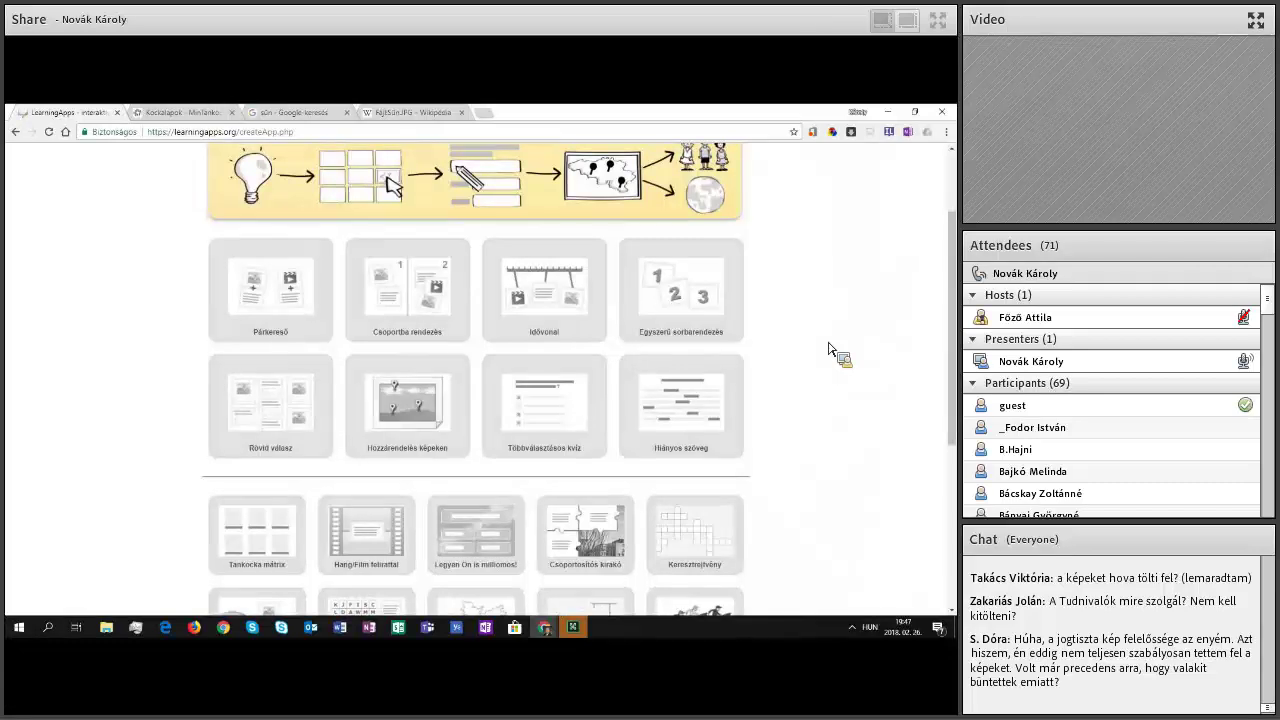
pyautogui.scroll(-1, 828, 350)
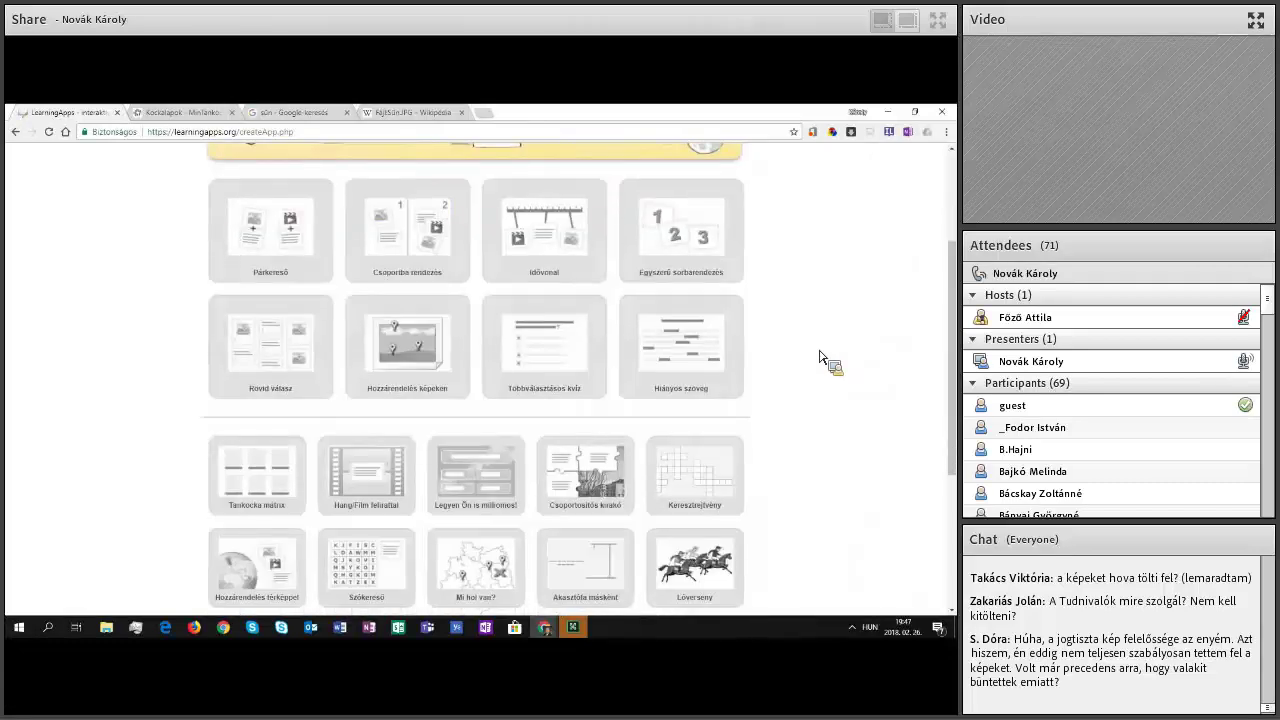
pyautogui.scroll(-1, 820, 360)
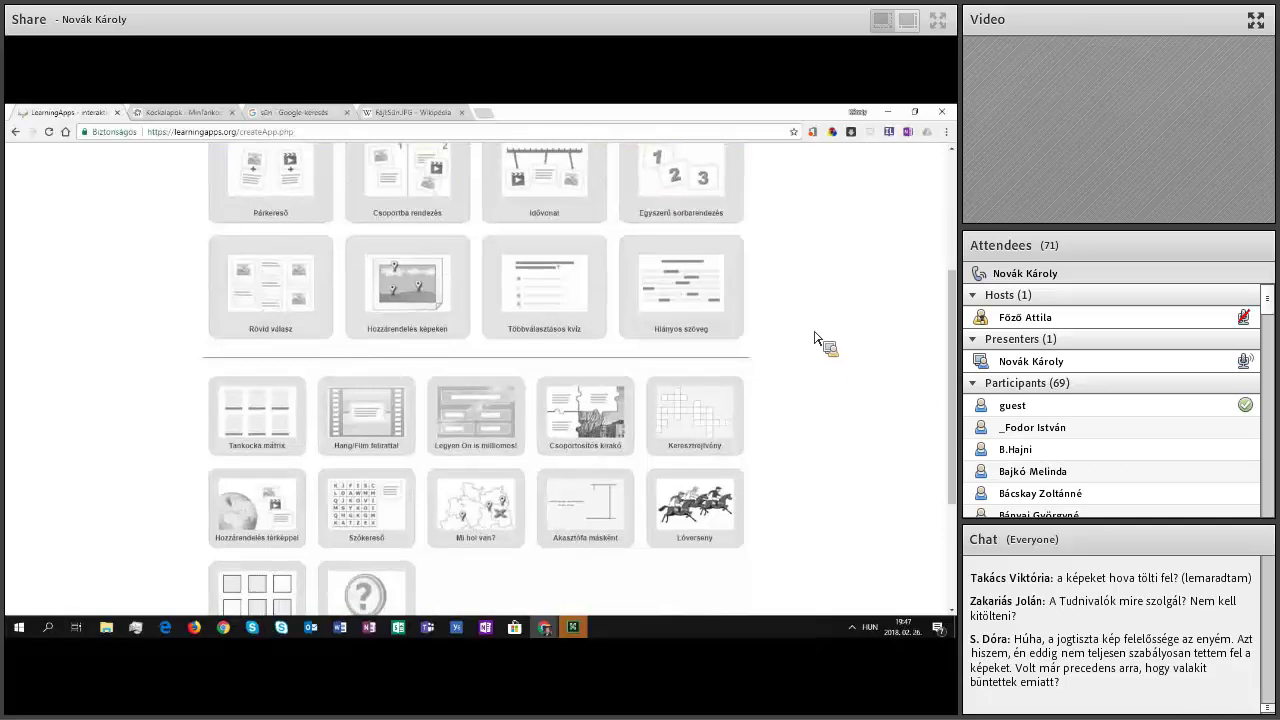
pyautogui.scroll(-3, 794, 260)
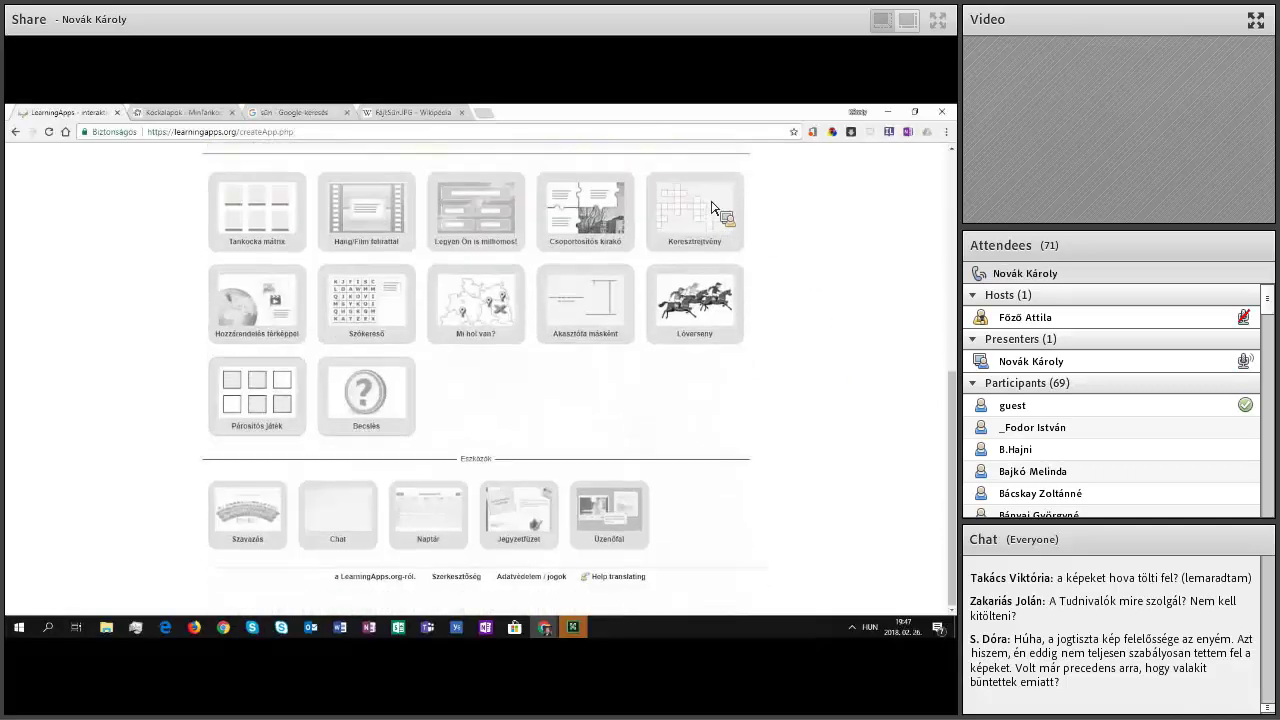
pyautogui.scroll(10, 712, 207)
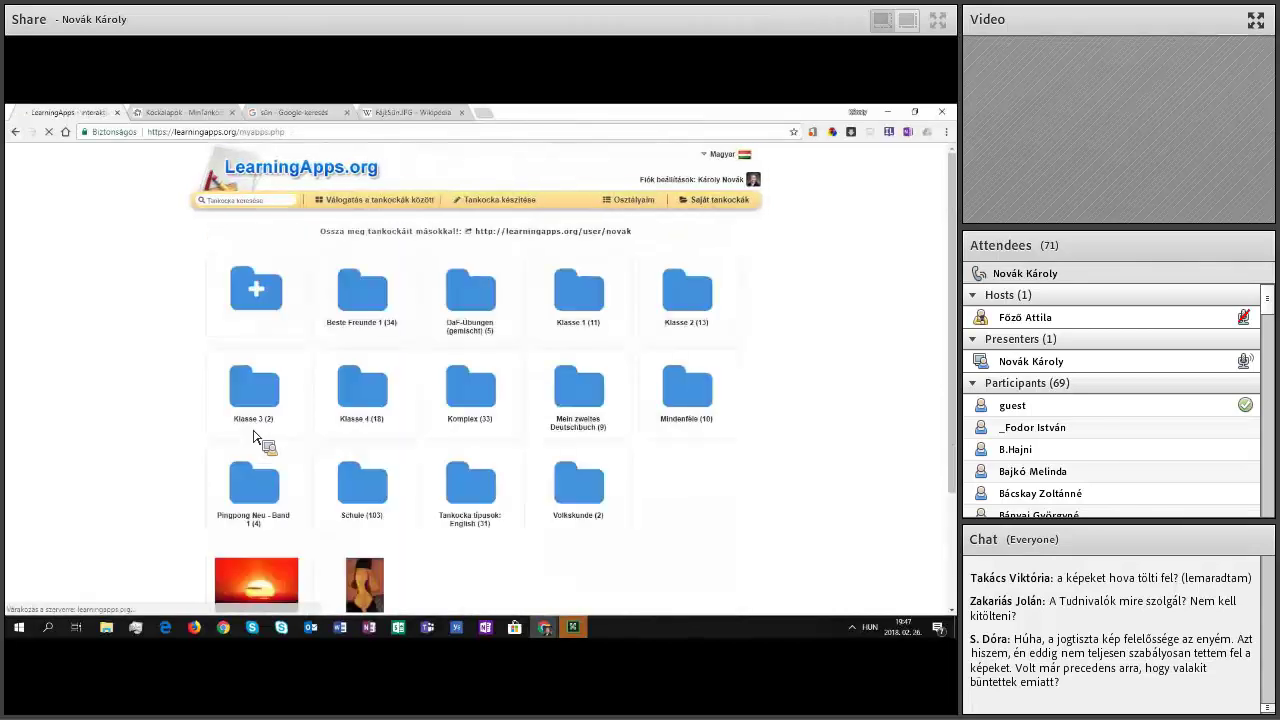
# Step: Scroll down and bring up the options for the Hallás utáni szövegértés app
pyautogui.scroll(-2, 284, 444)
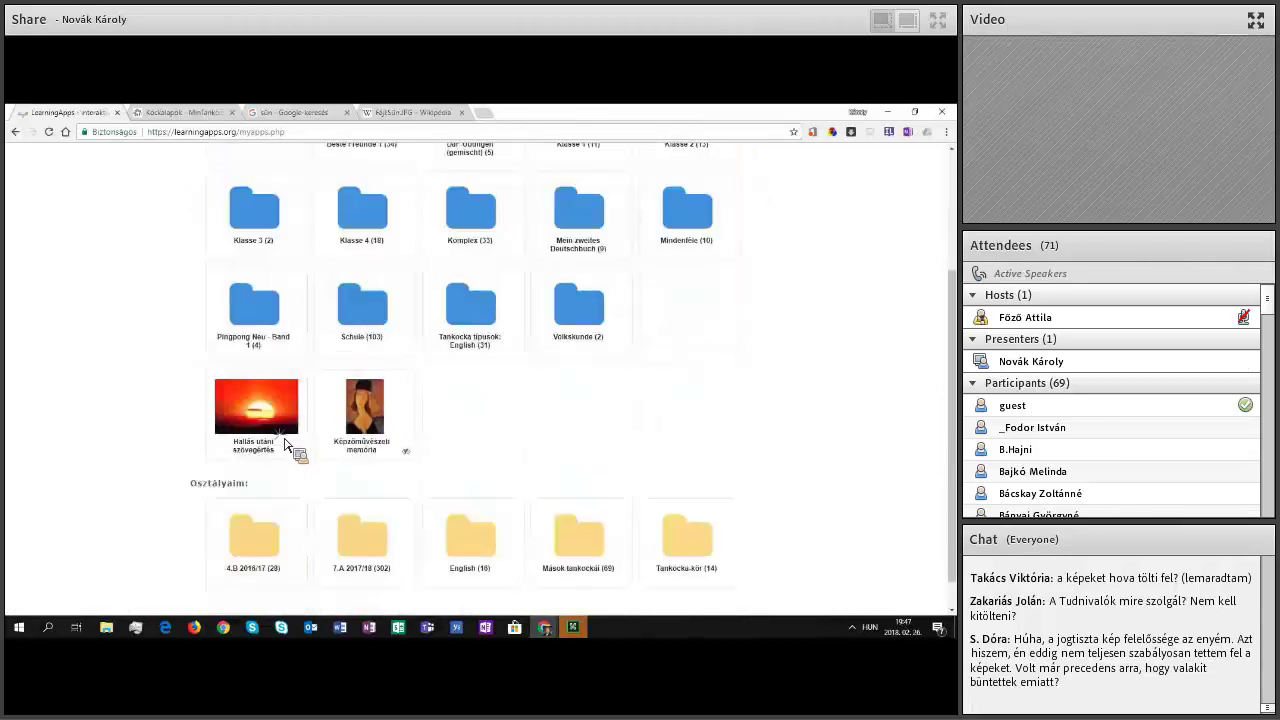
pyautogui.click(285, 445)
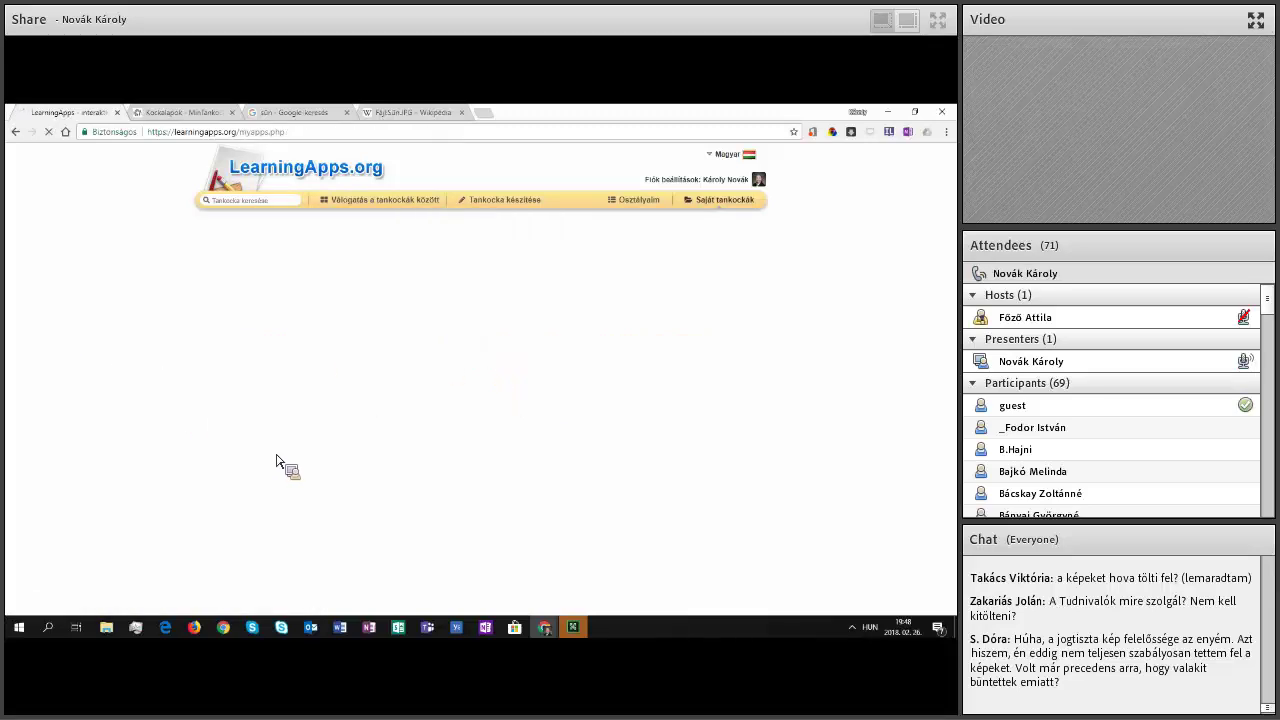
# Step: Delete the Képzőművészeti memória app using its trash icon
pyautogui.scroll(-1, 276, 470)
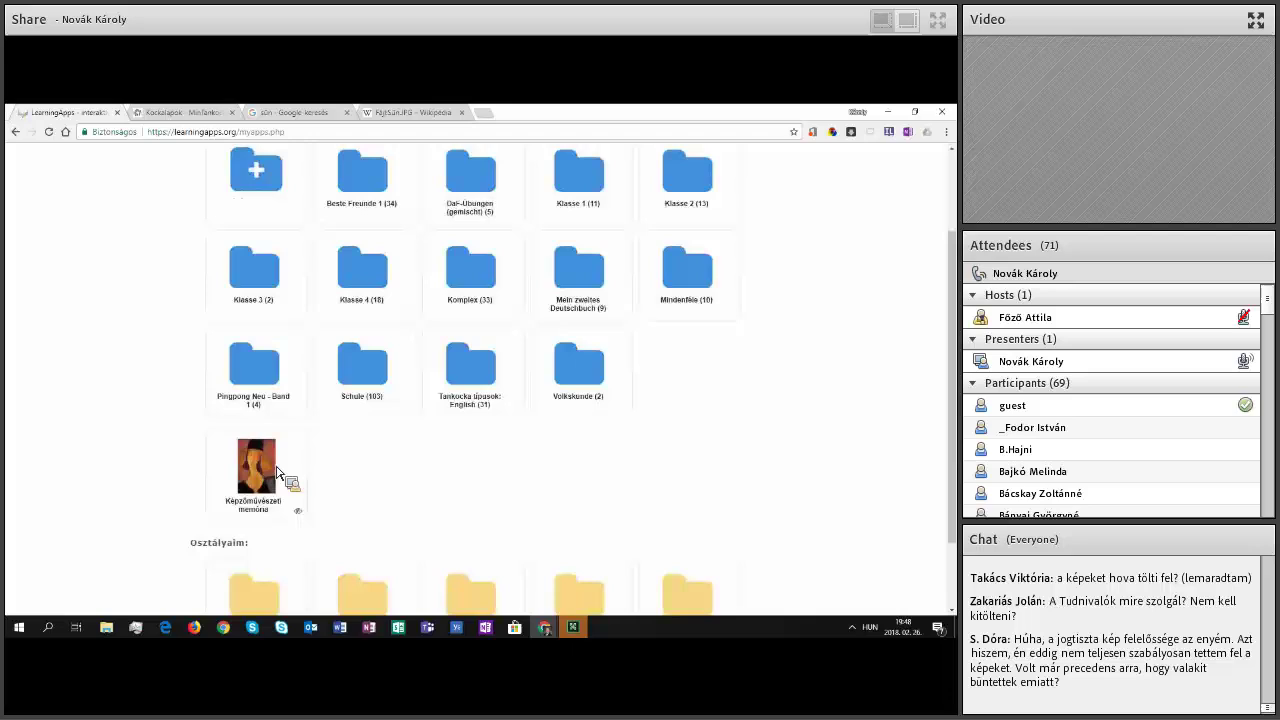
pyautogui.moveTo(272, 462)
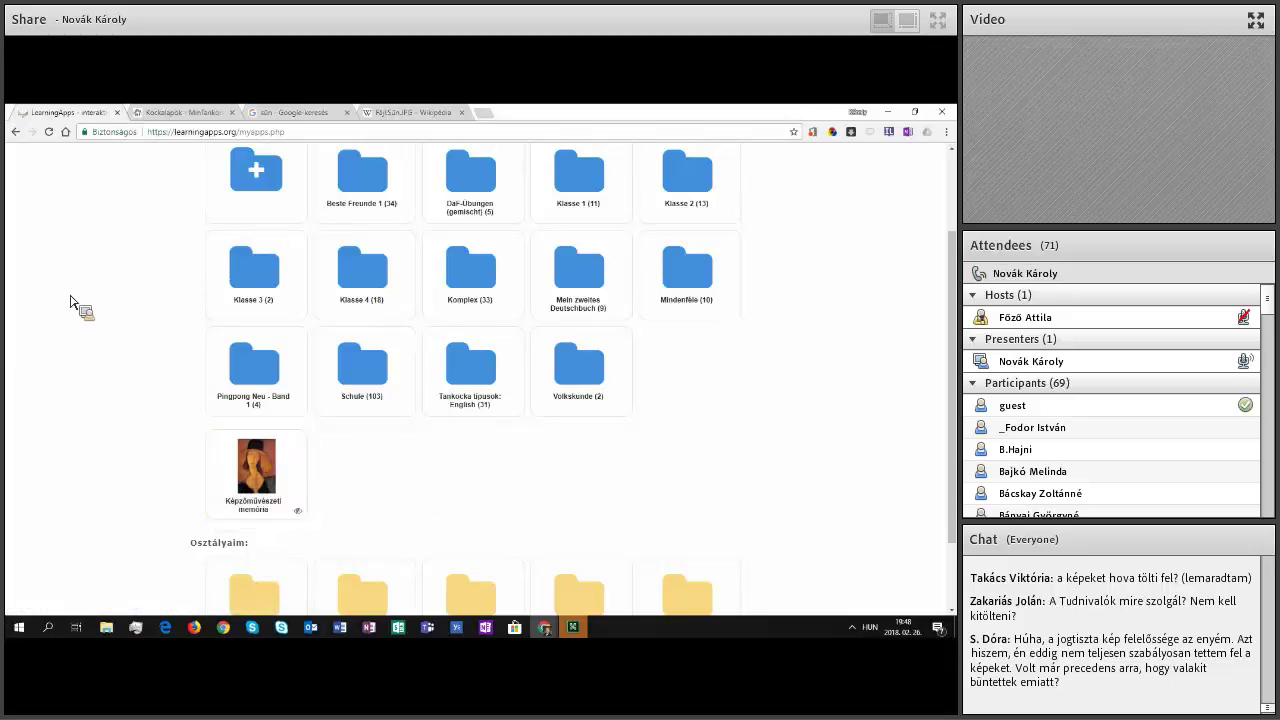
pyautogui.scroll(2, 257, 378)
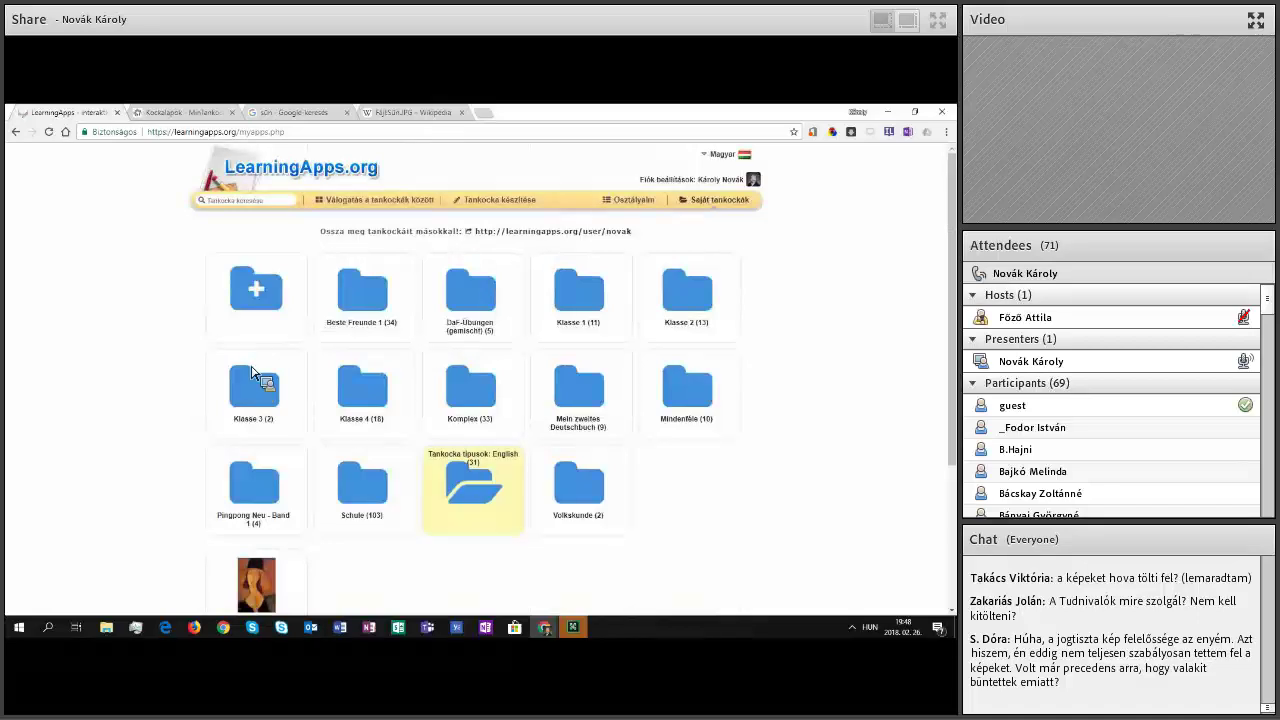
pyautogui.scroll(-1, 240, 378)
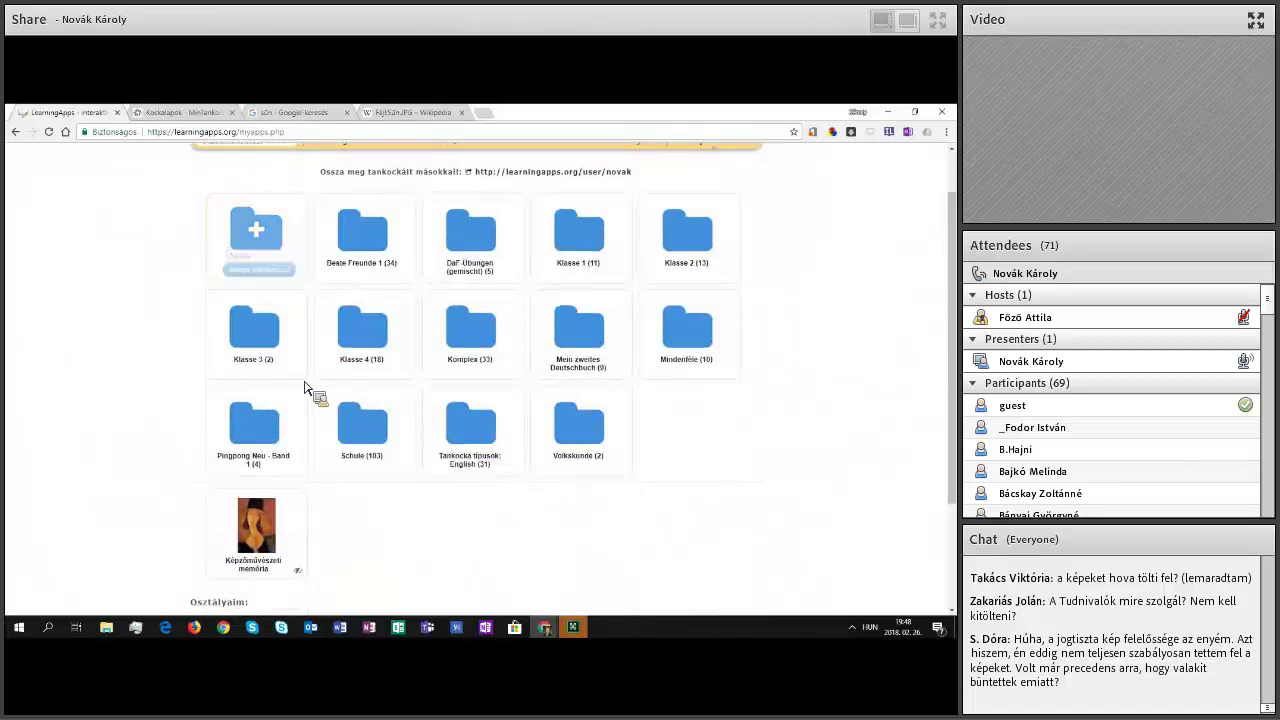
pyautogui.scroll(-2, 310, 388)
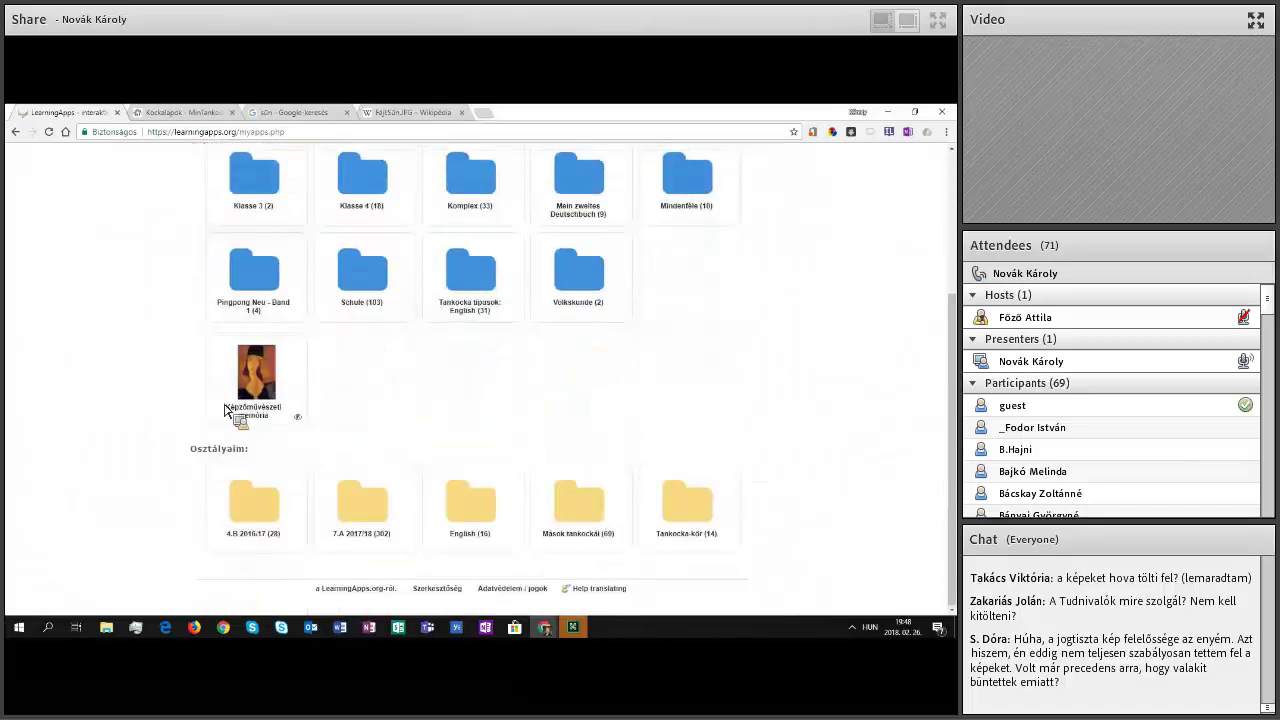
pyautogui.moveTo(227, 408)
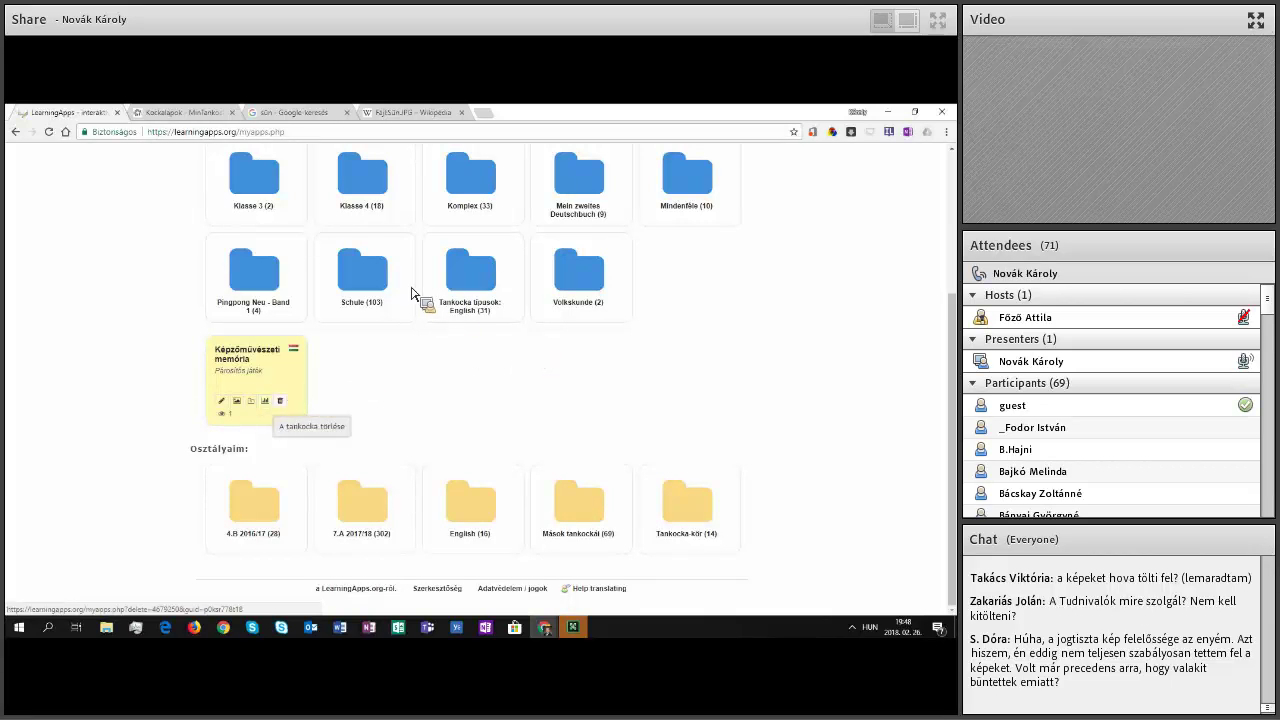
pyautogui.click(260, 318)
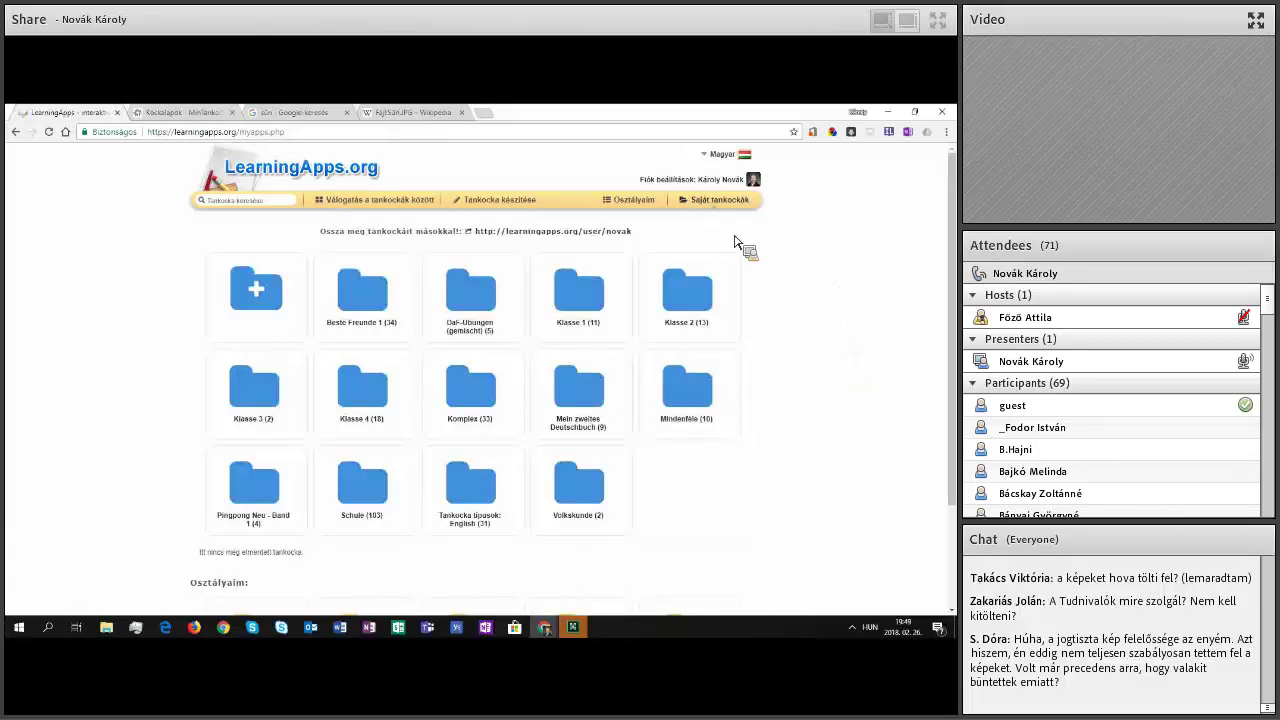
pyautogui.scroll(-1, 829, 291)
pyautogui.scroll(1, 829, 291)
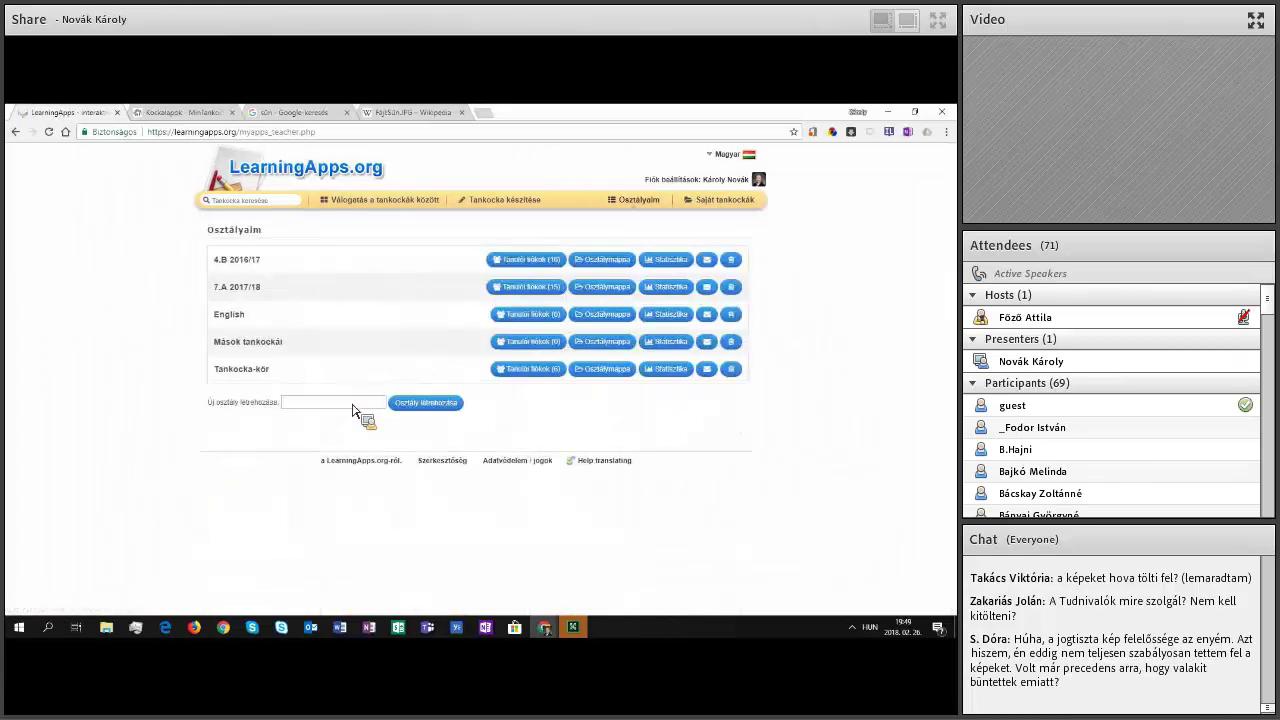
# Step: Create the Próbaosztály class and open its Tanuló meghívása invitation page
pyautogui.click(355, 410)
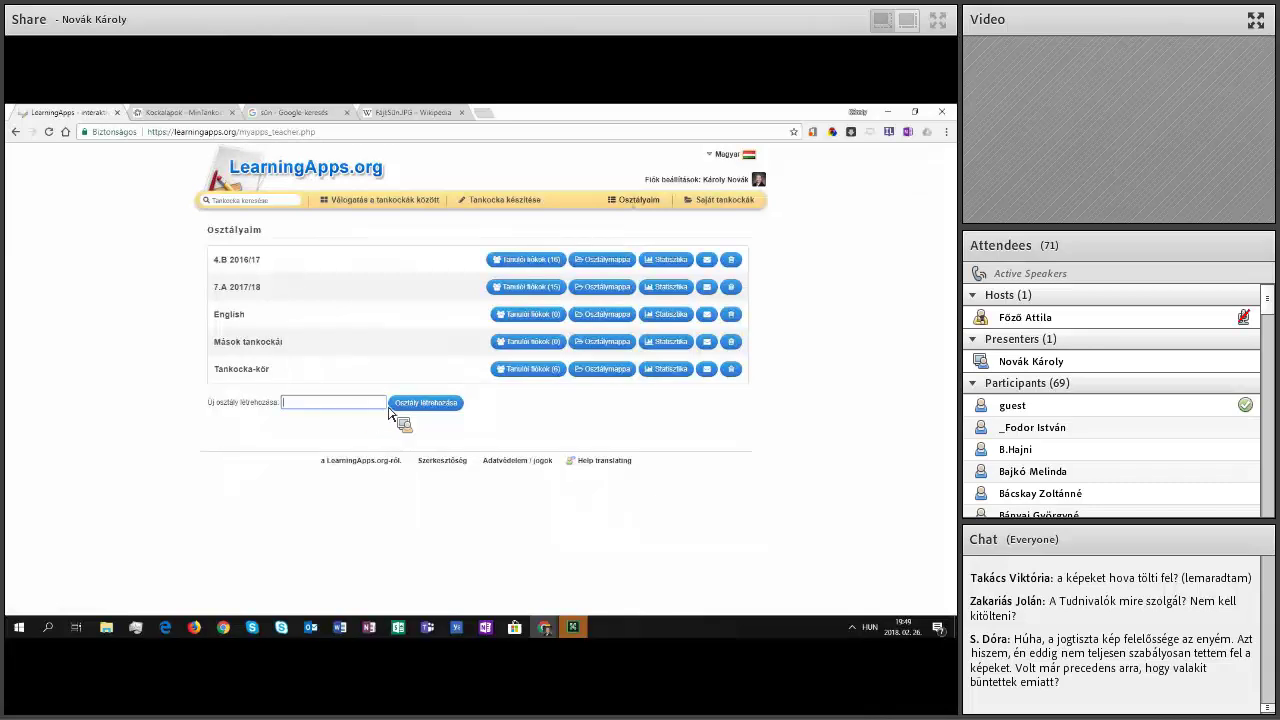
pyautogui.write('Pl')
pyautogui.write('óba')
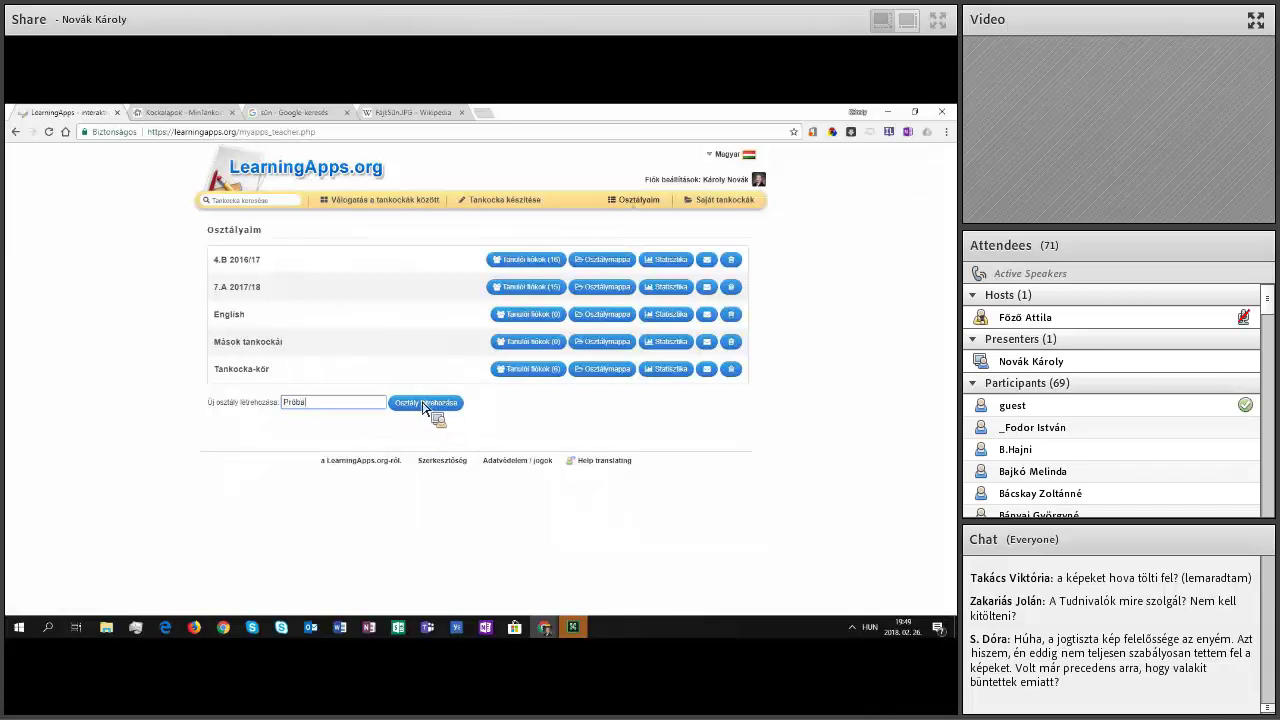
pyautogui.write('osztály')
pyautogui.click(424, 405)
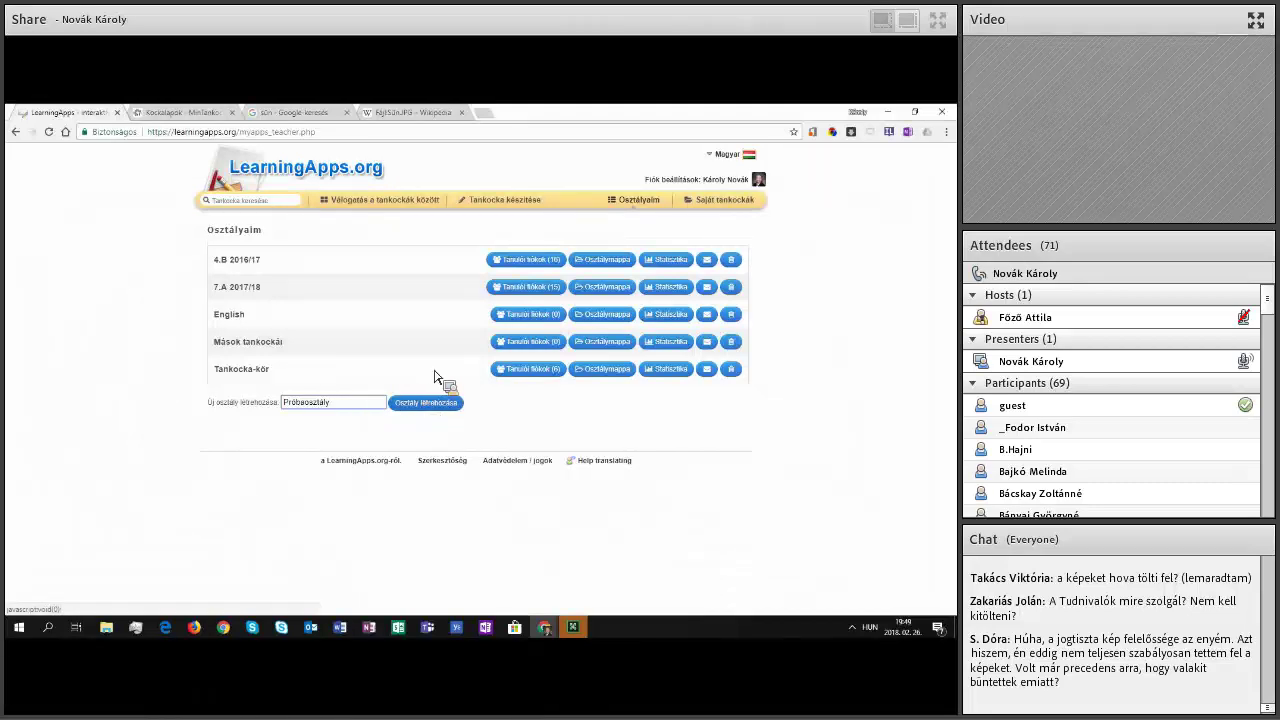
pyautogui.click(522, 372)
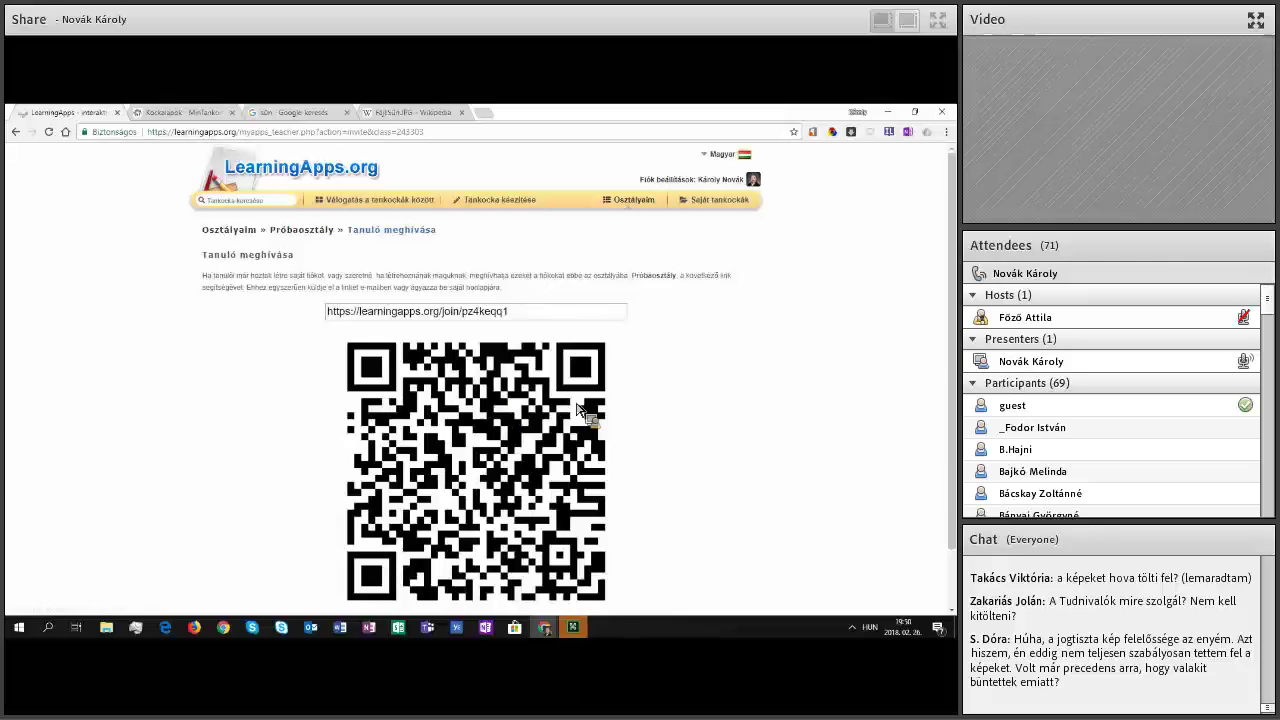
# Step: Scroll down the Próbaosztály invitation page showing the join link and QR code
pyautogui.scroll(-1, 793, 407)
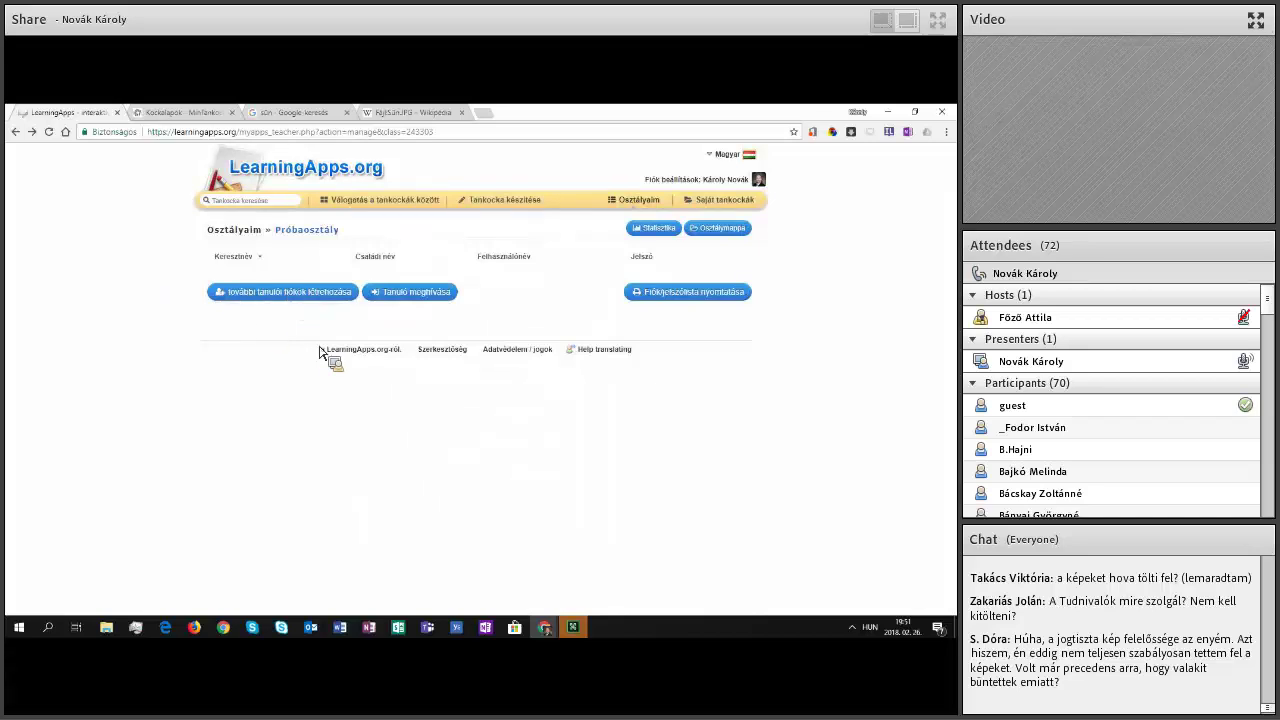
# Step: Open the student account form and enter the first student's first and family names
pyautogui.click(311, 292)
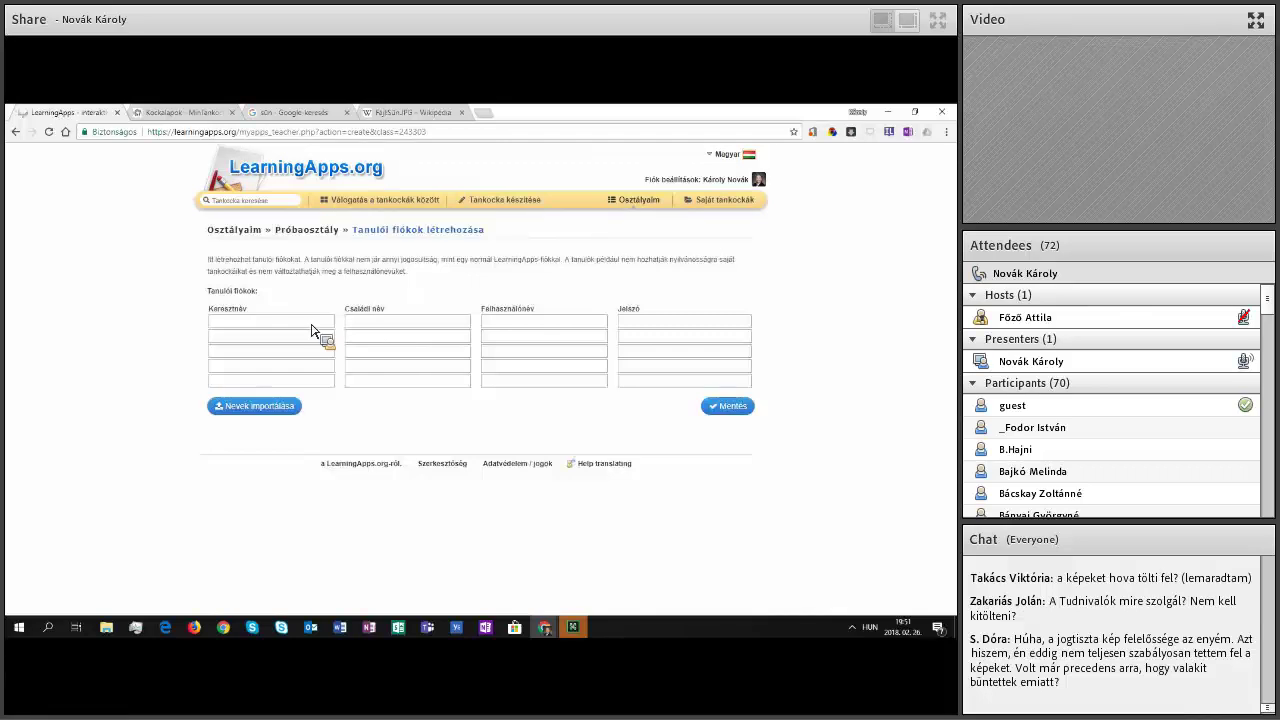
pyautogui.click(311, 324)
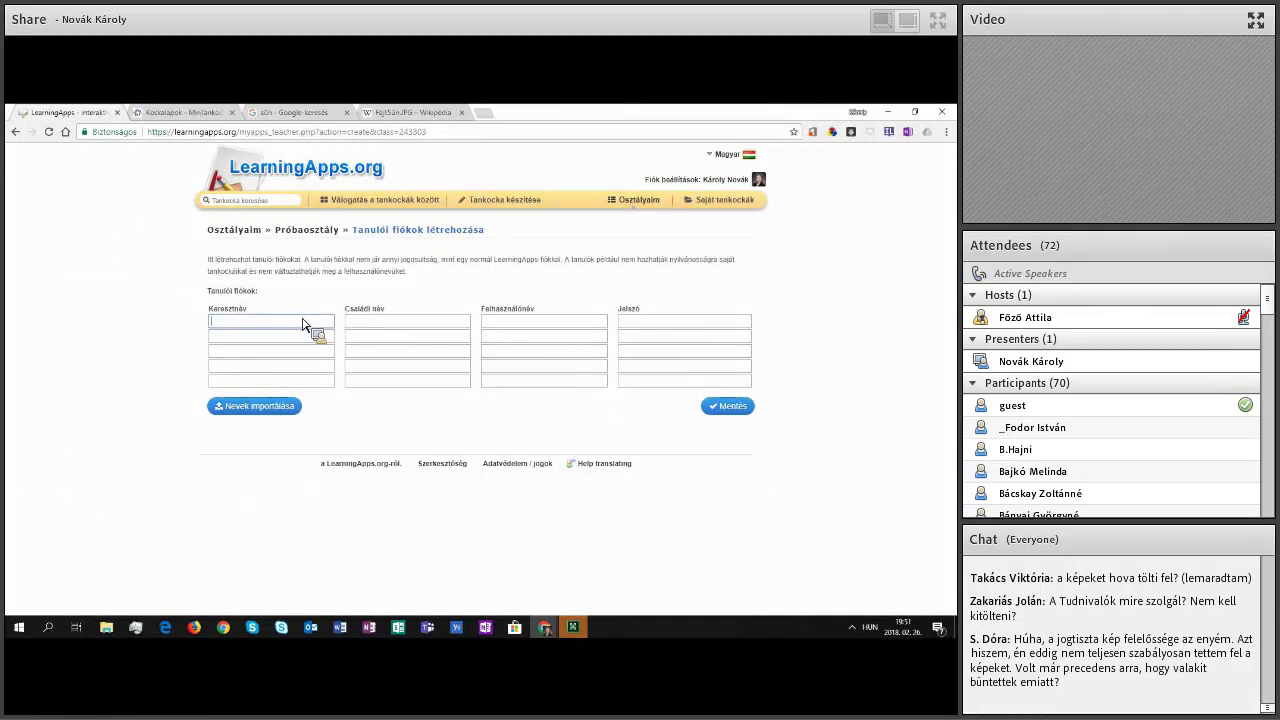
pyautogui.write('Példa')
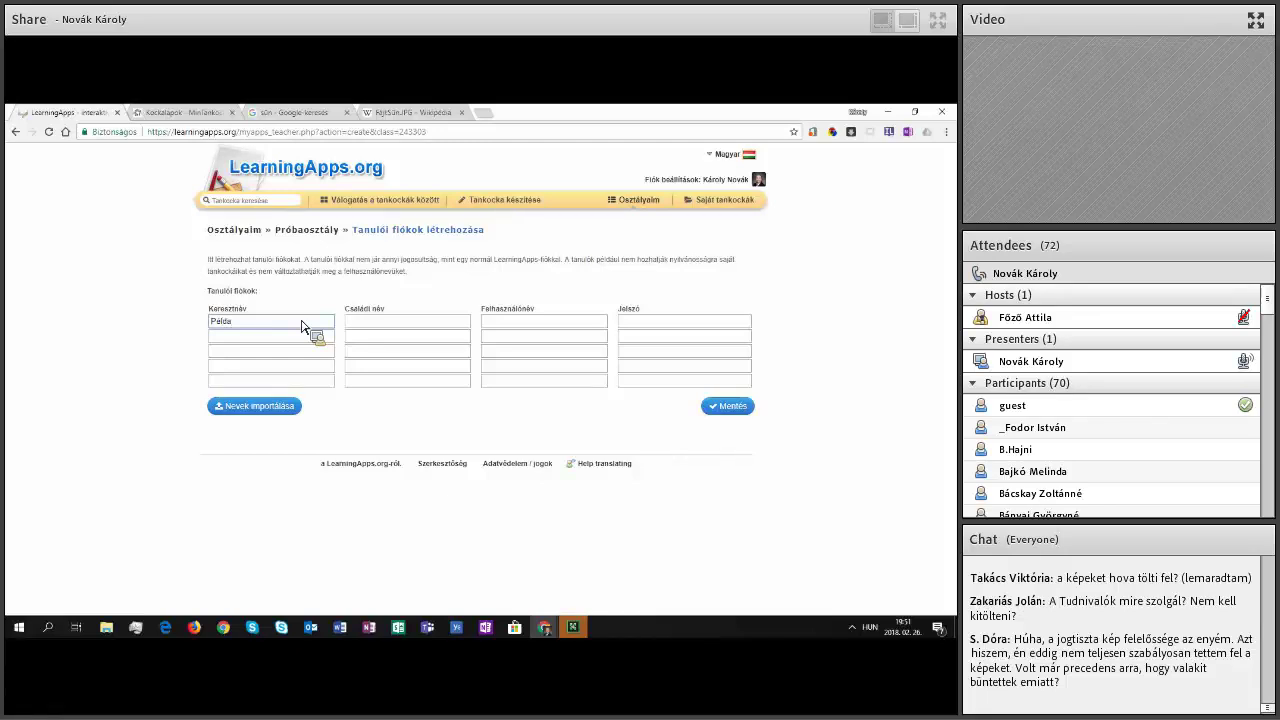
pyautogui.press('BackSpace')
pyautogui.press('BackSpace')
pyautogui.press('BackSpace')
pyautogui.press('BackSpace')
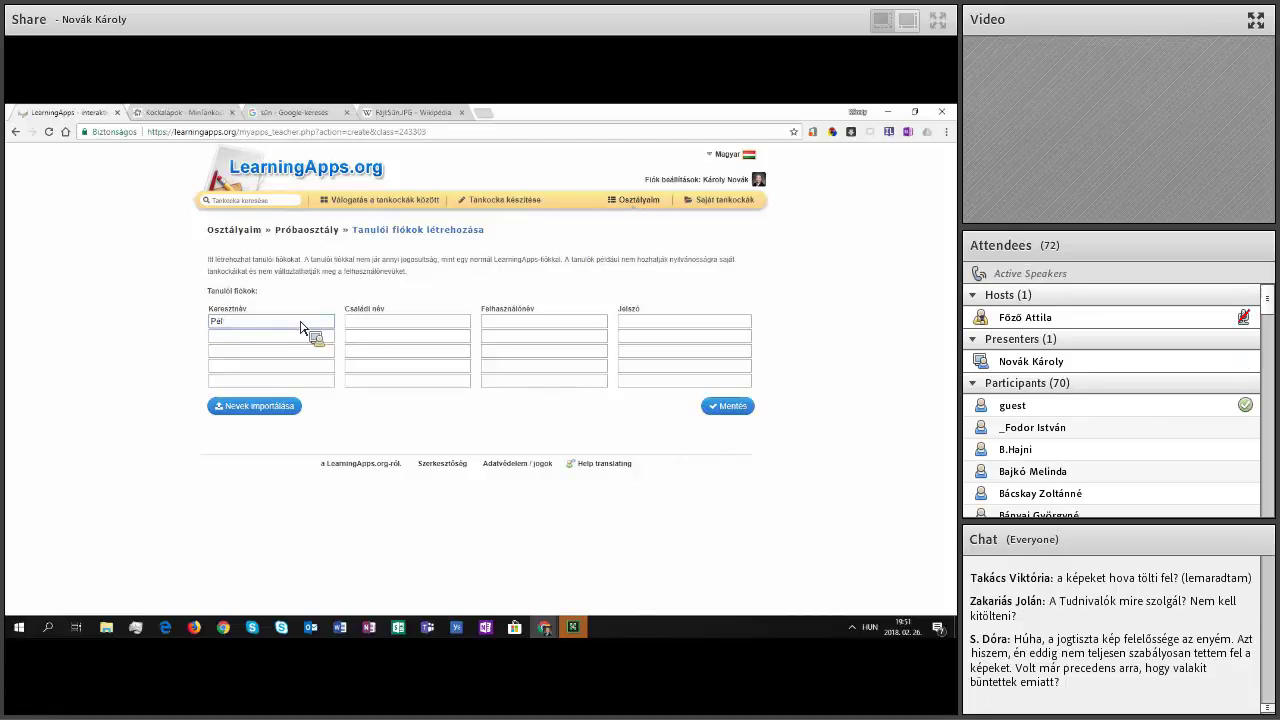
pyautogui.write('eti')
pyautogui.press('Tab')
pyautogui.write('P')
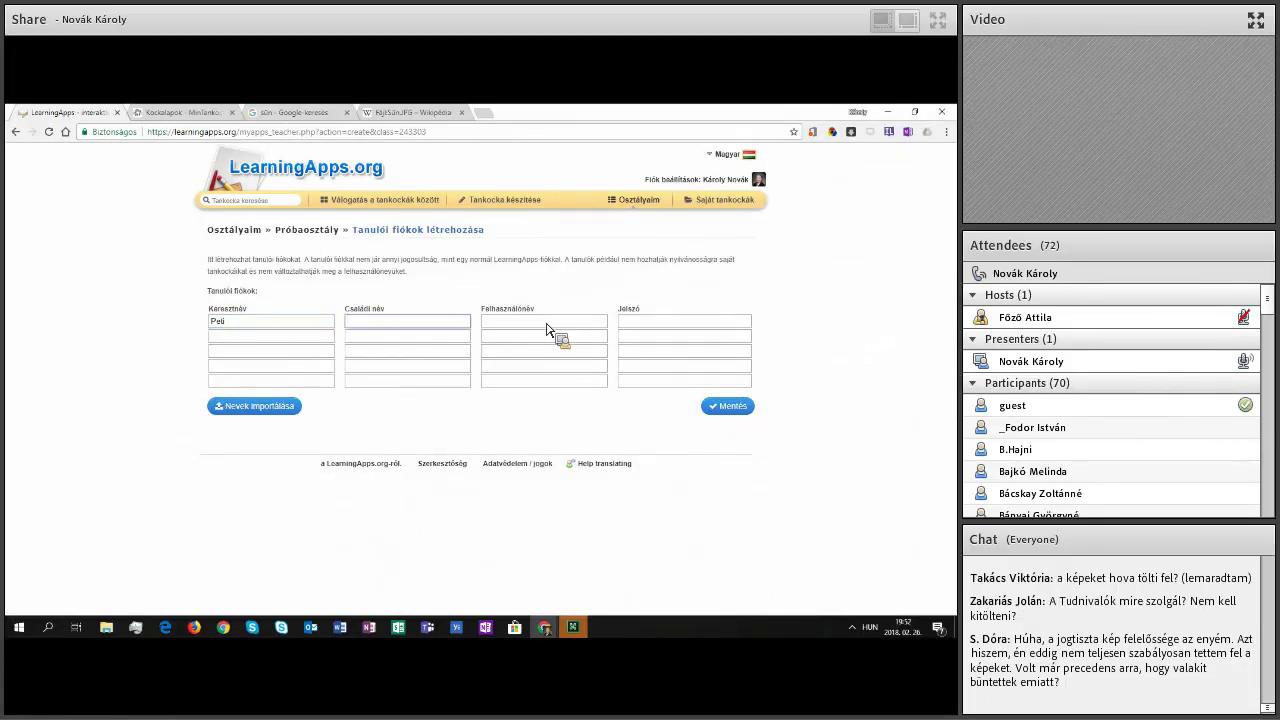
pyautogui.write('élda')
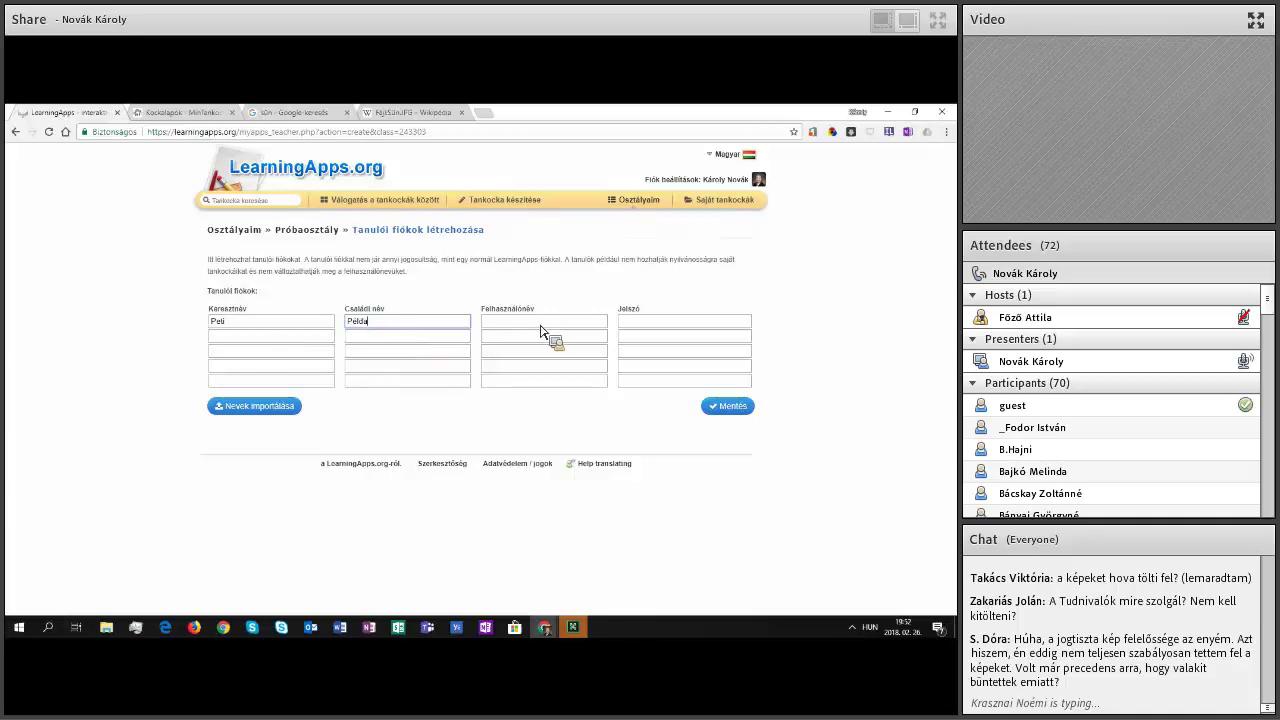
pyautogui.press('Tab')
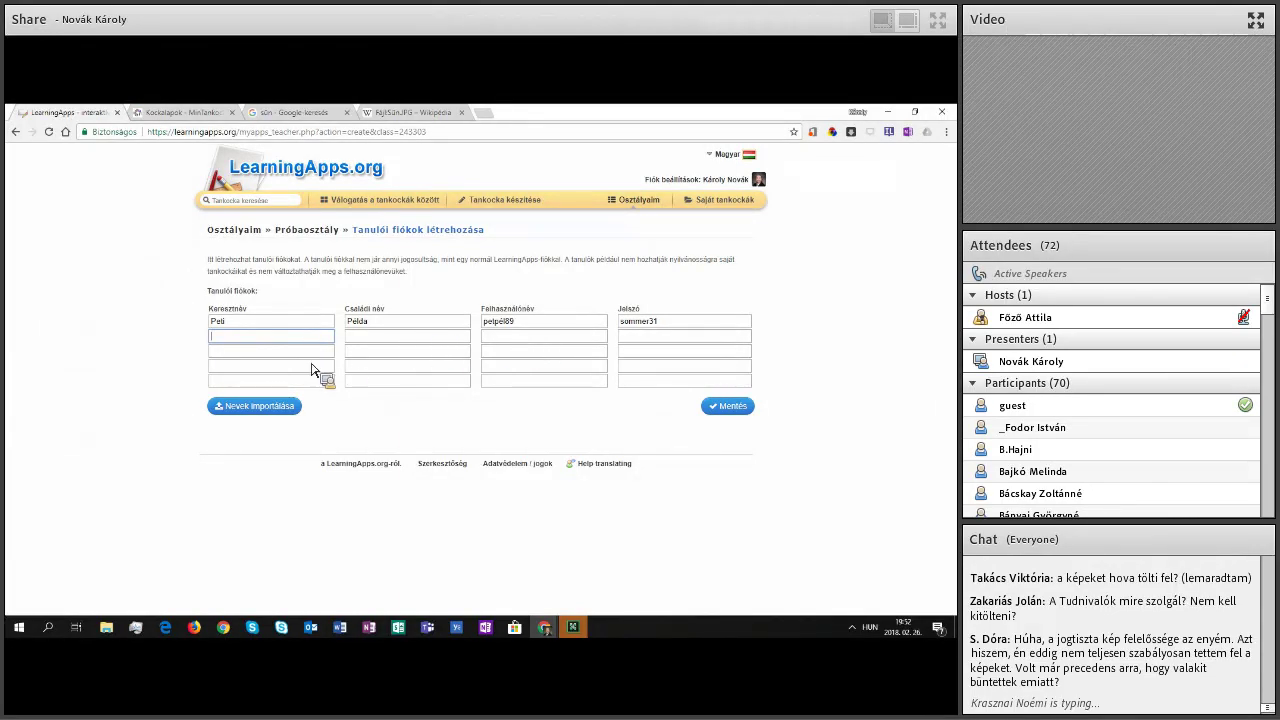
# Step: Fill rows two to four with placeholder first and family names, generating their logins
pyautogui.write('köv')
pyautogui.press('Tab')
pyautogui.write('asdf')
pyautogui.press('Tab')
pyautogui.write('desfsedf')
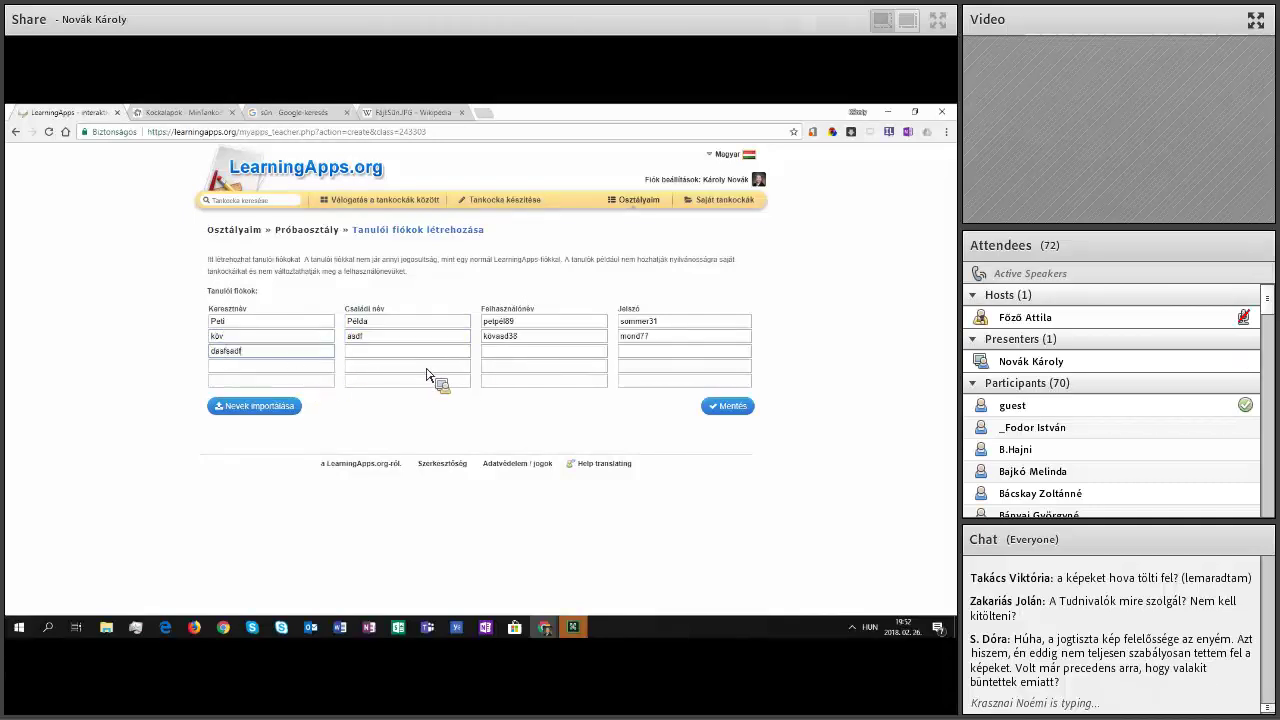
pyautogui.press('Tab')
pyautogui.write('asdfasdf')
pyautogui.press('Tab')
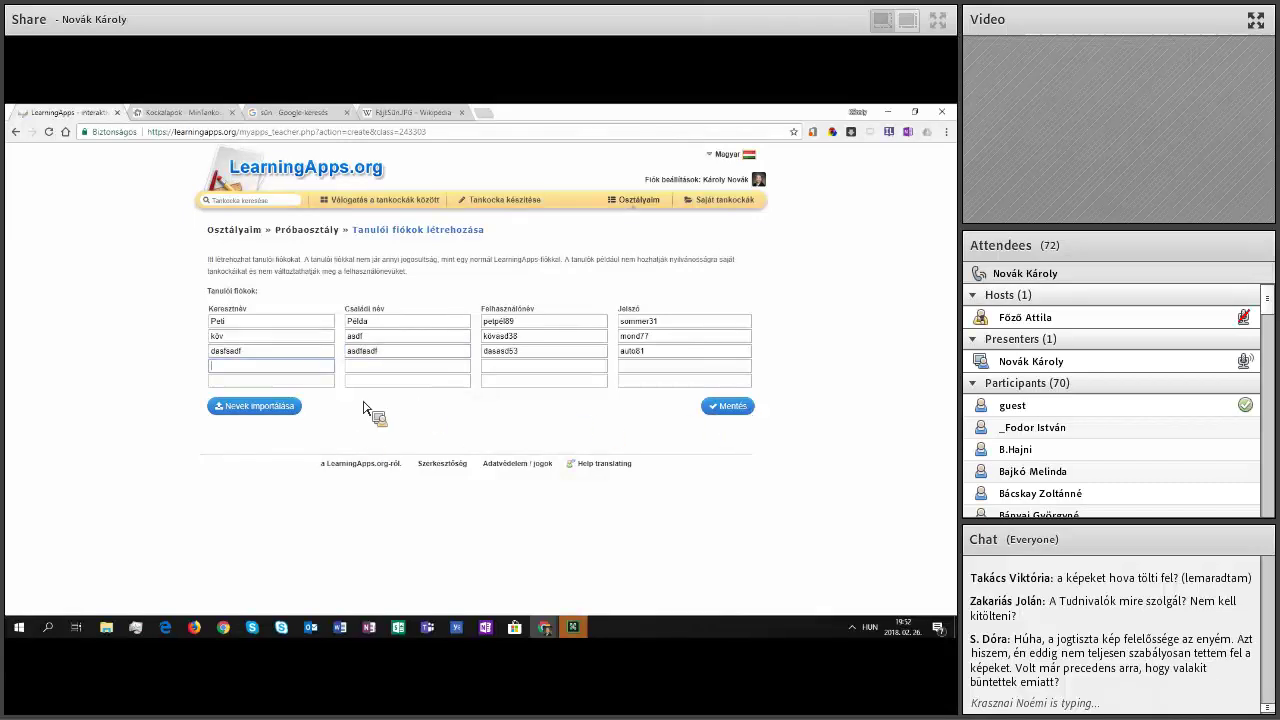
pyautogui.write('asdfasdf')
pyautogui.press('Tab')
pyautogui.write('asdfasdf')
pyautogui.press('Tab')
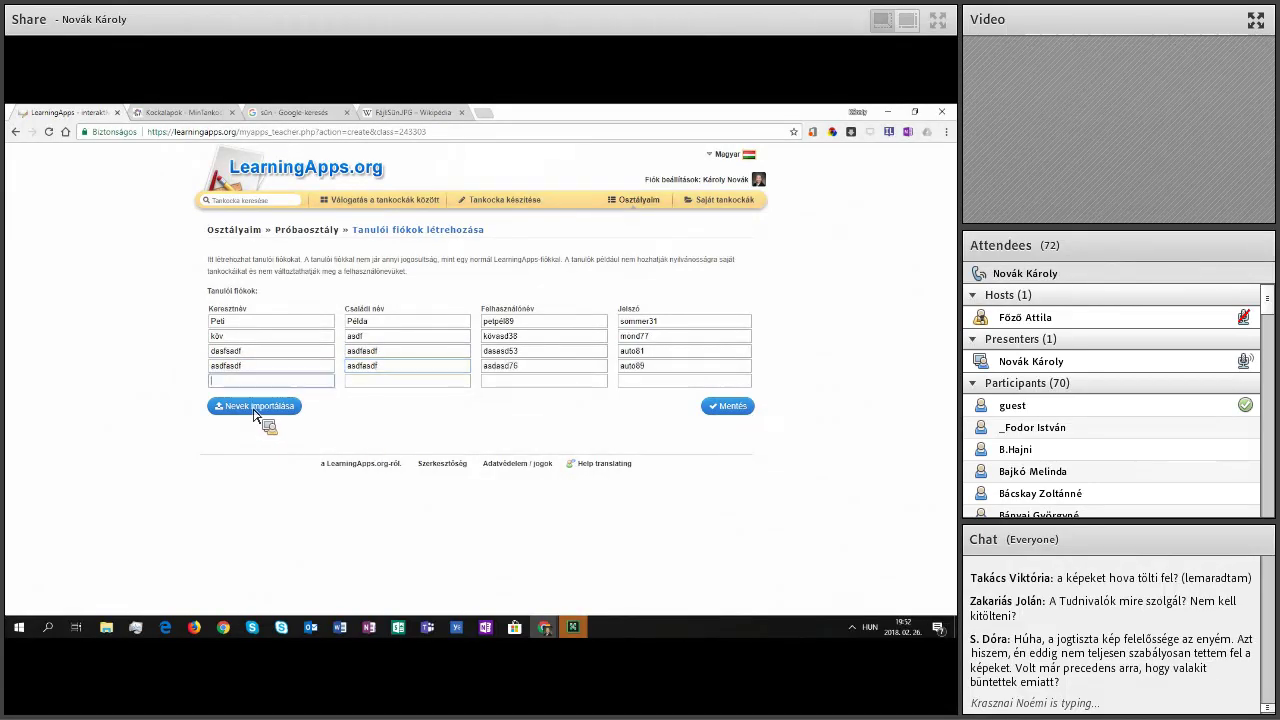
pyautogui.click(255, 410)
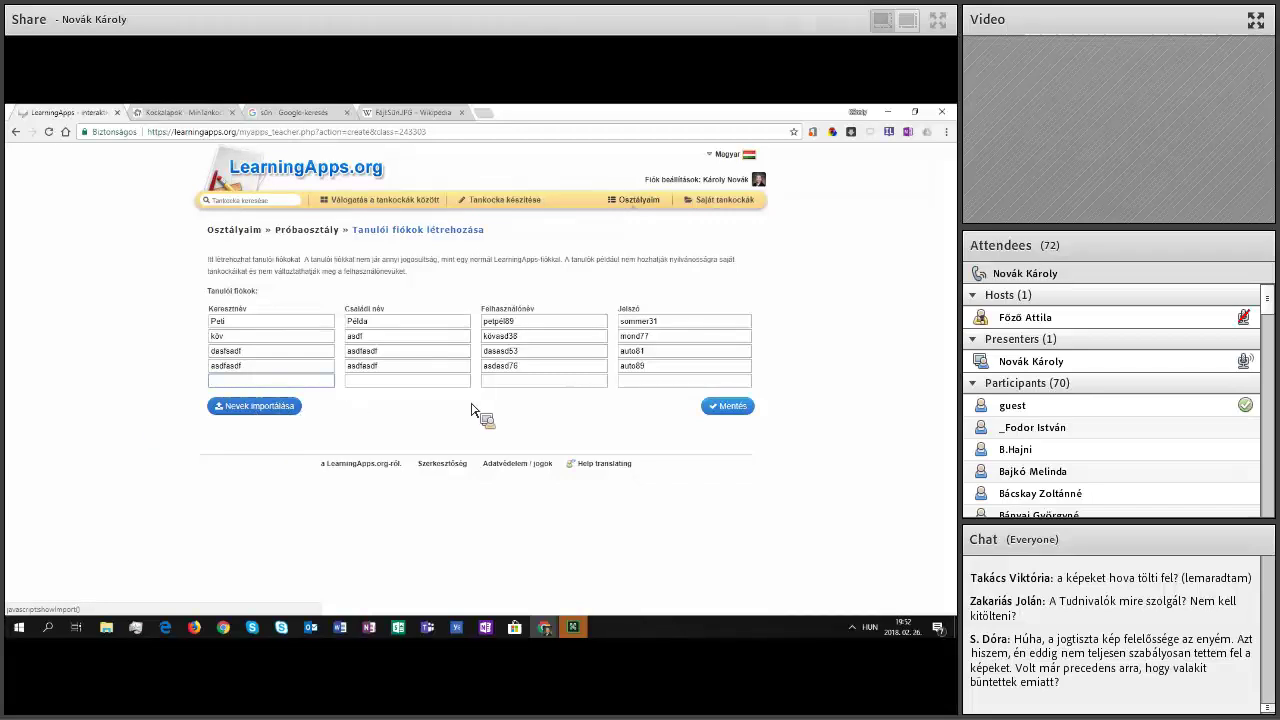
# Step: Expand the Nevek importálása name import box below the Próbaosztály student account form
pyautogui.click(262, 406)
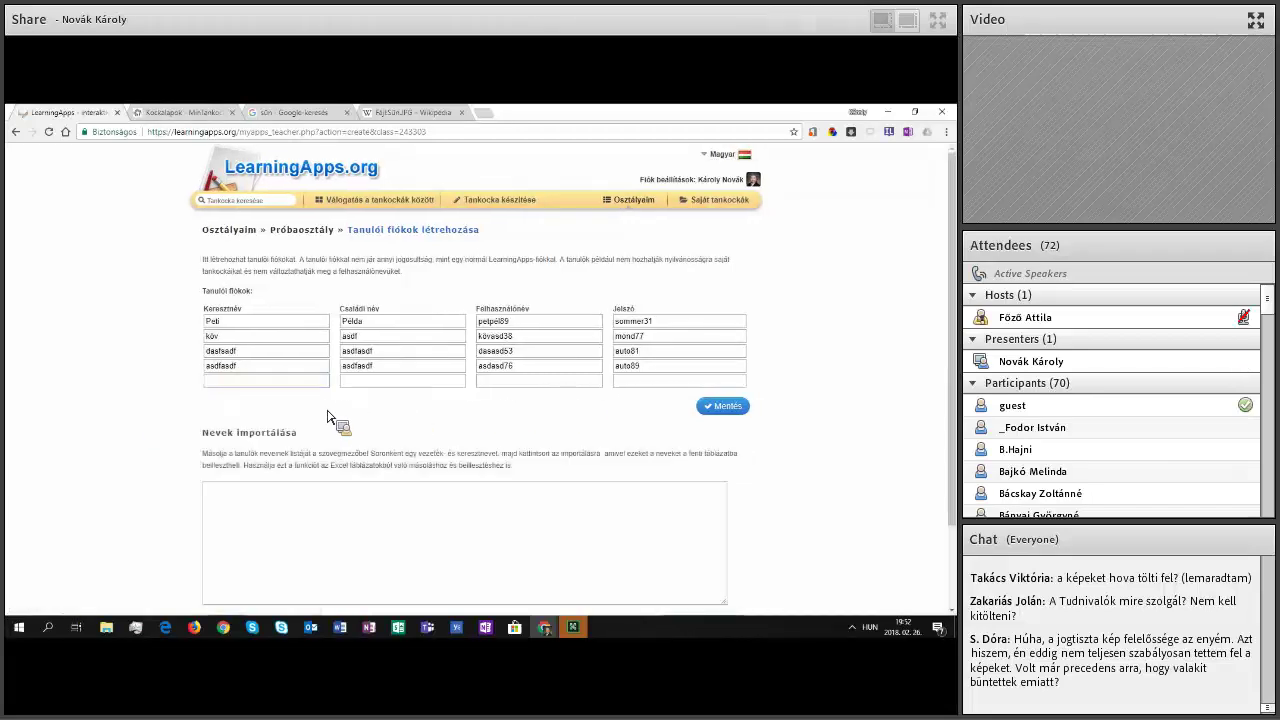
pyautogui.scroll(-1, 293, 443)
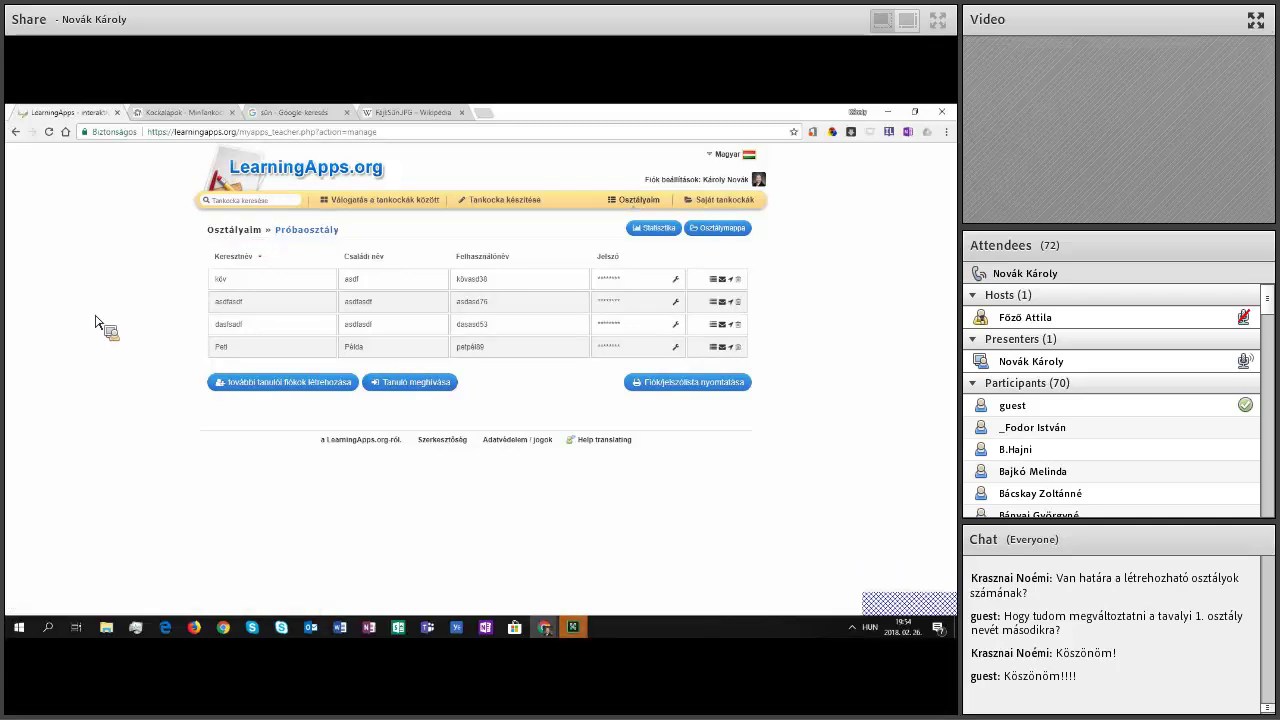
# Step: From the Osztályaim list, rename the Próbaosztály class to 'Átírt osztály név'
pyautogui.click(258, 378)
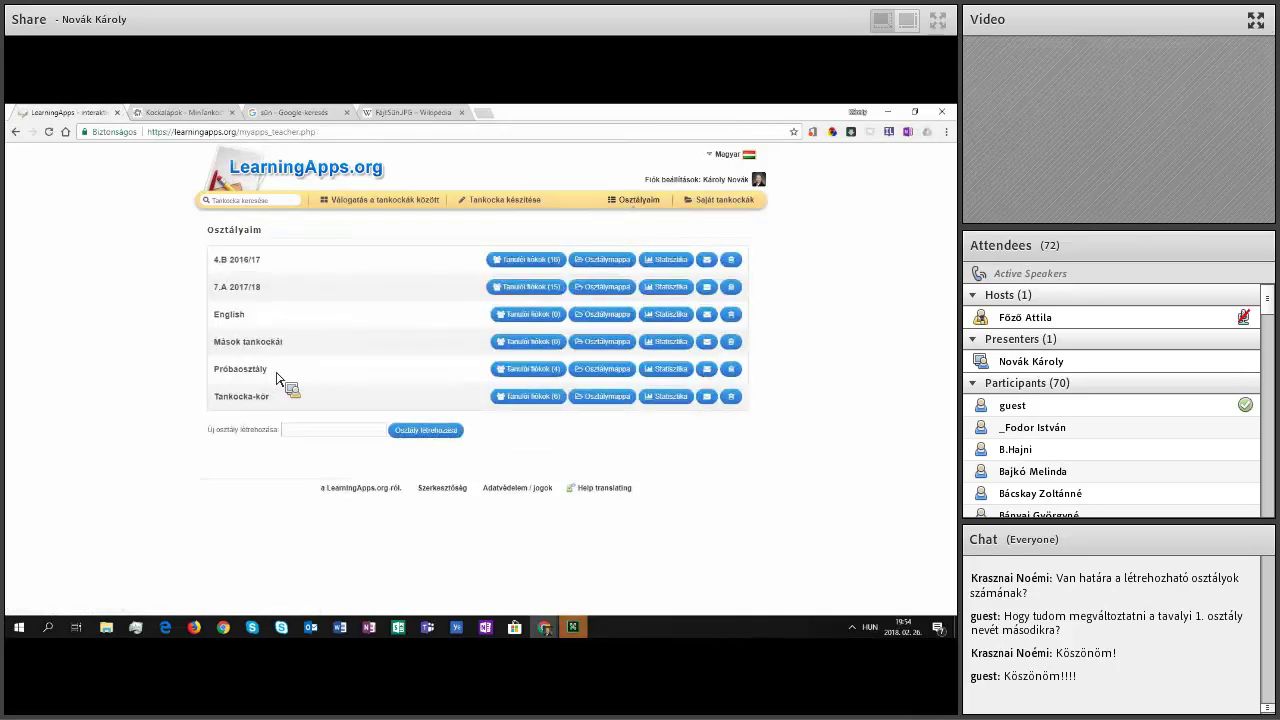
pyautogui.click(277, 375)
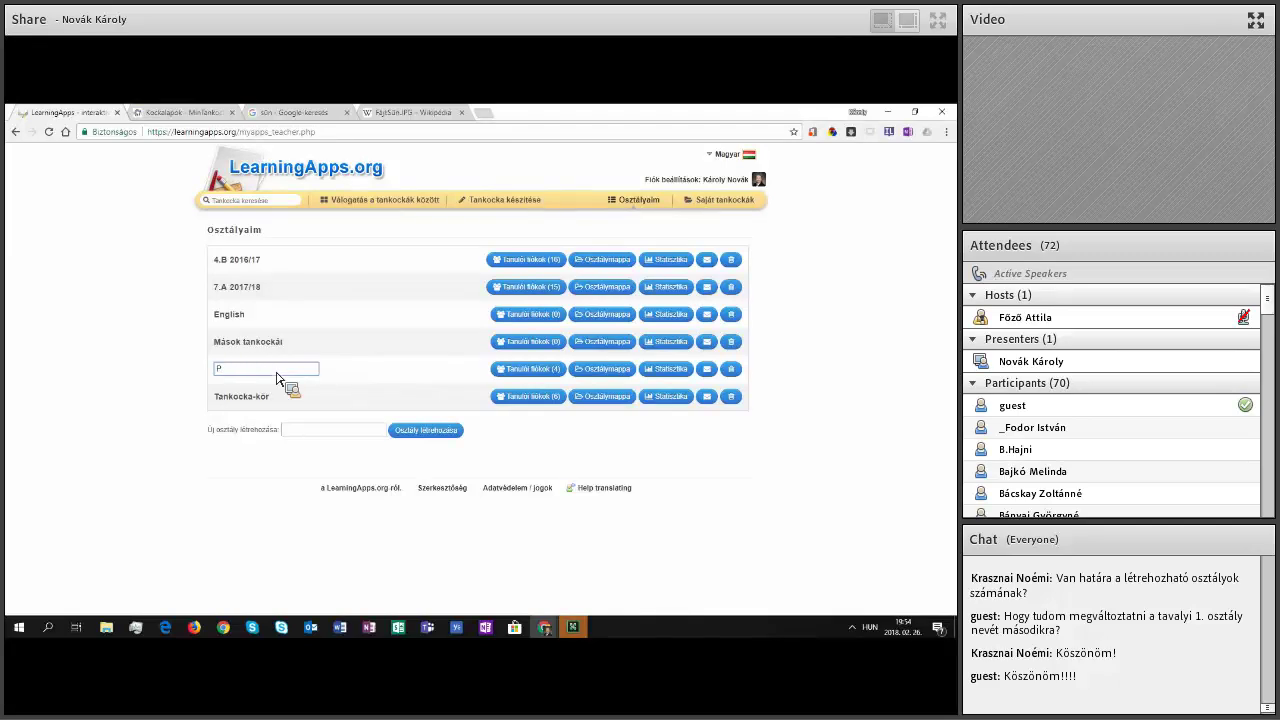
pyautogui.press('BackSpace')
pyautogui.write('Atlrt')
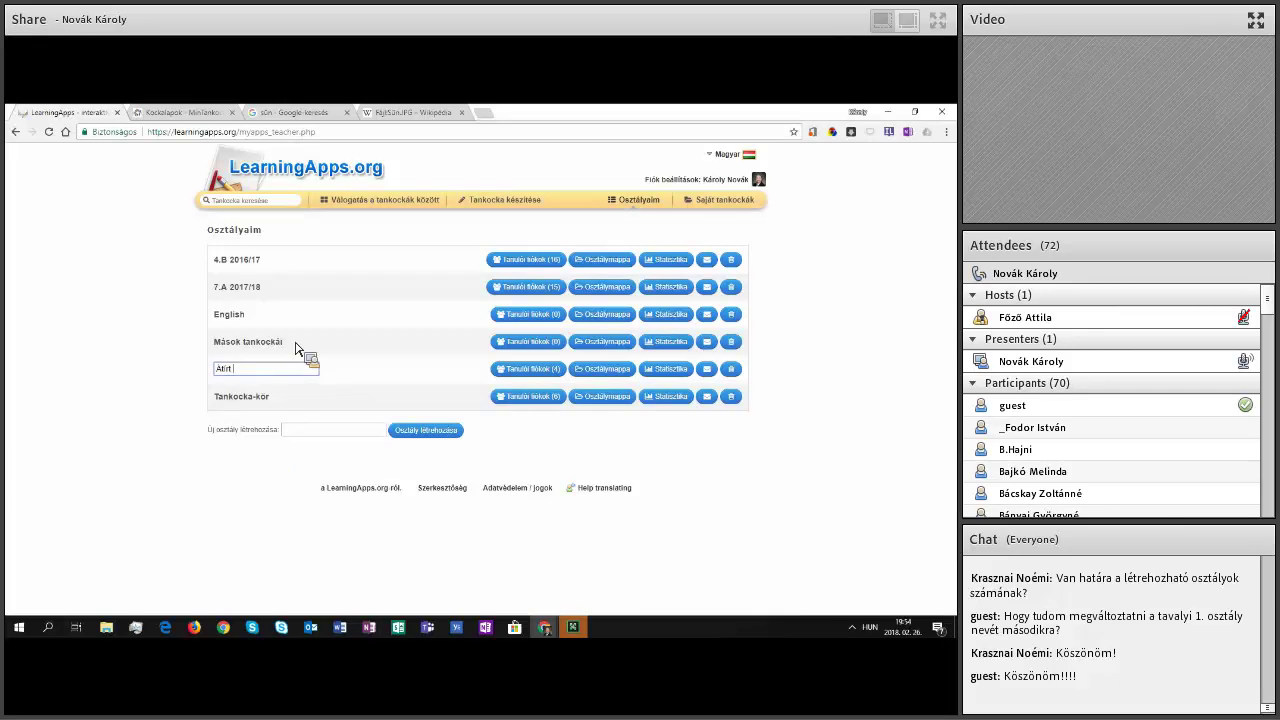
pyautogui.write(' osztály név')
pyautogui.click(293, 324)
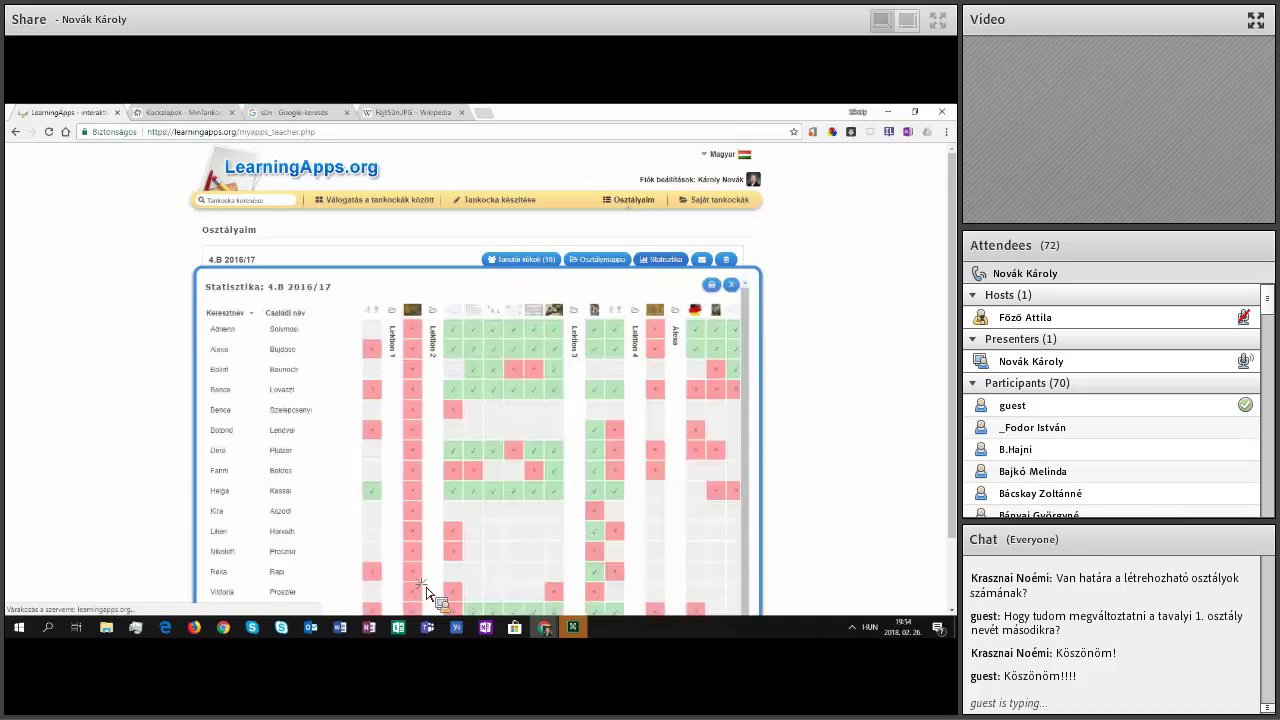
# Step: Browse the 4.B 2016/17 results grid, check one result cell's details, then close the statistics
pyautogui.scroll(-2, 426, 594)
pyautogui.hscroll(2, 430, 592)
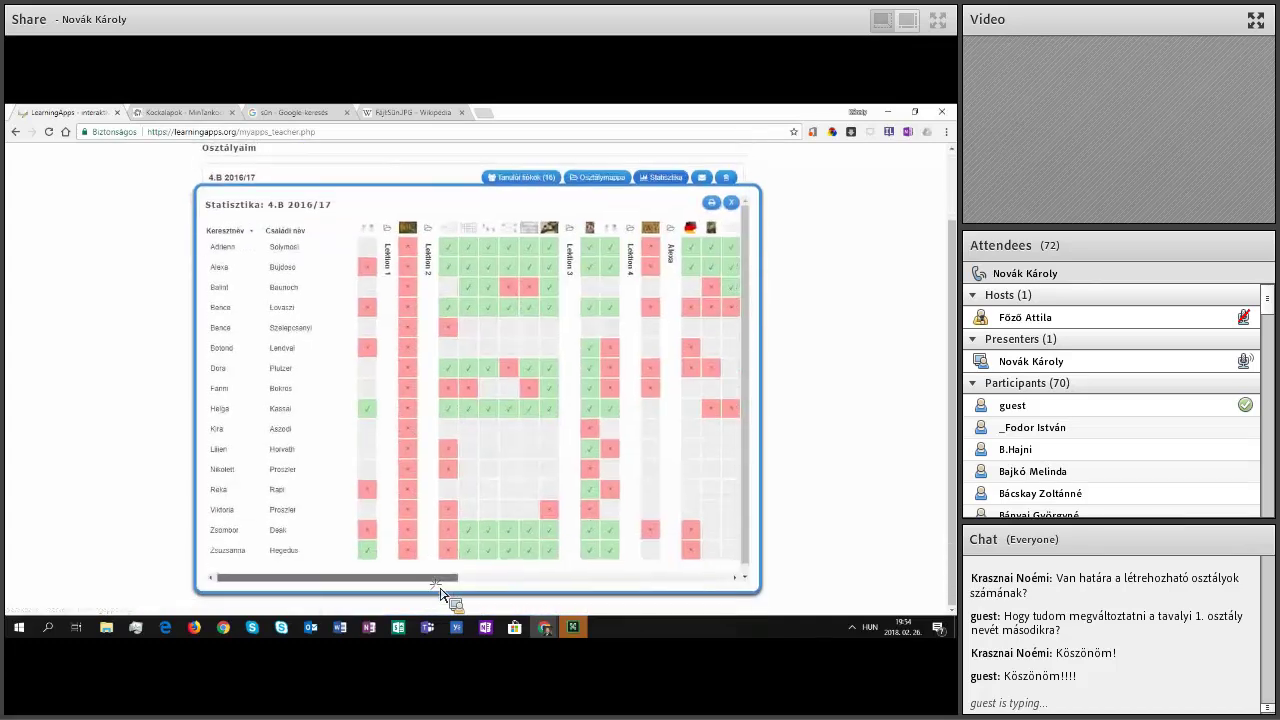
pyautogui.hscroll(3, 441, 593)
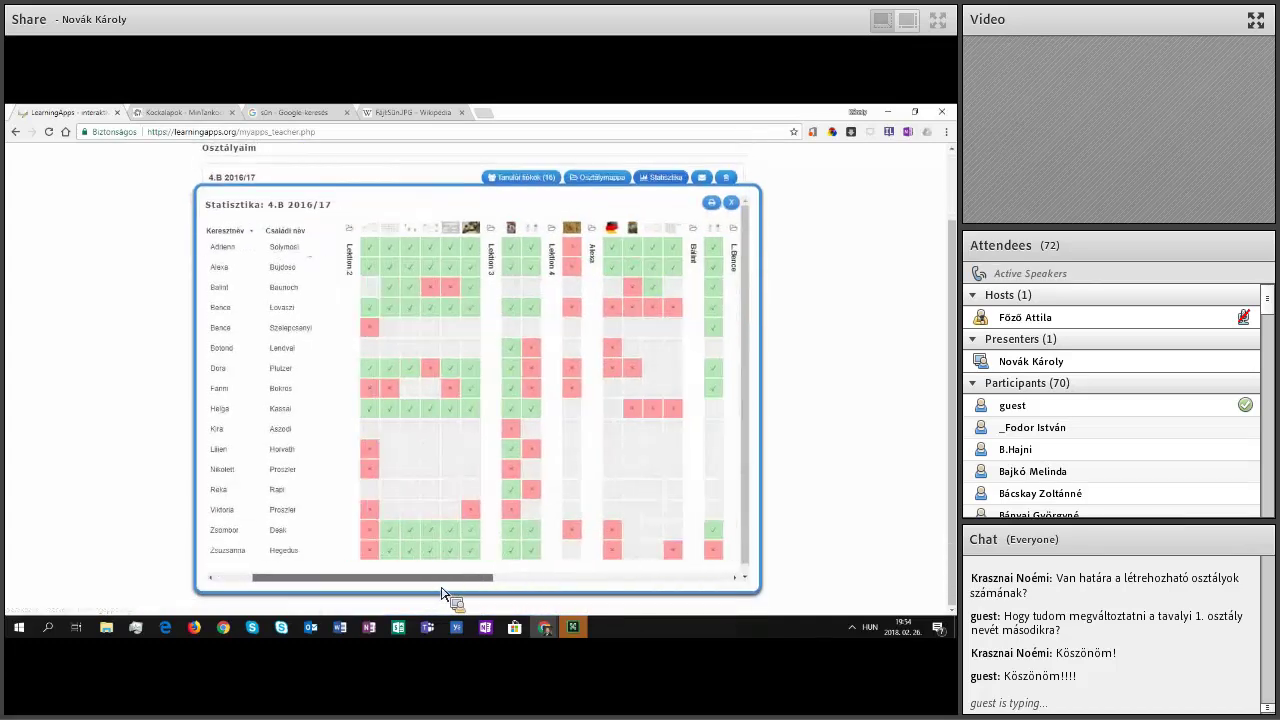
pyautogui.hscroll(-1, 445, 259)
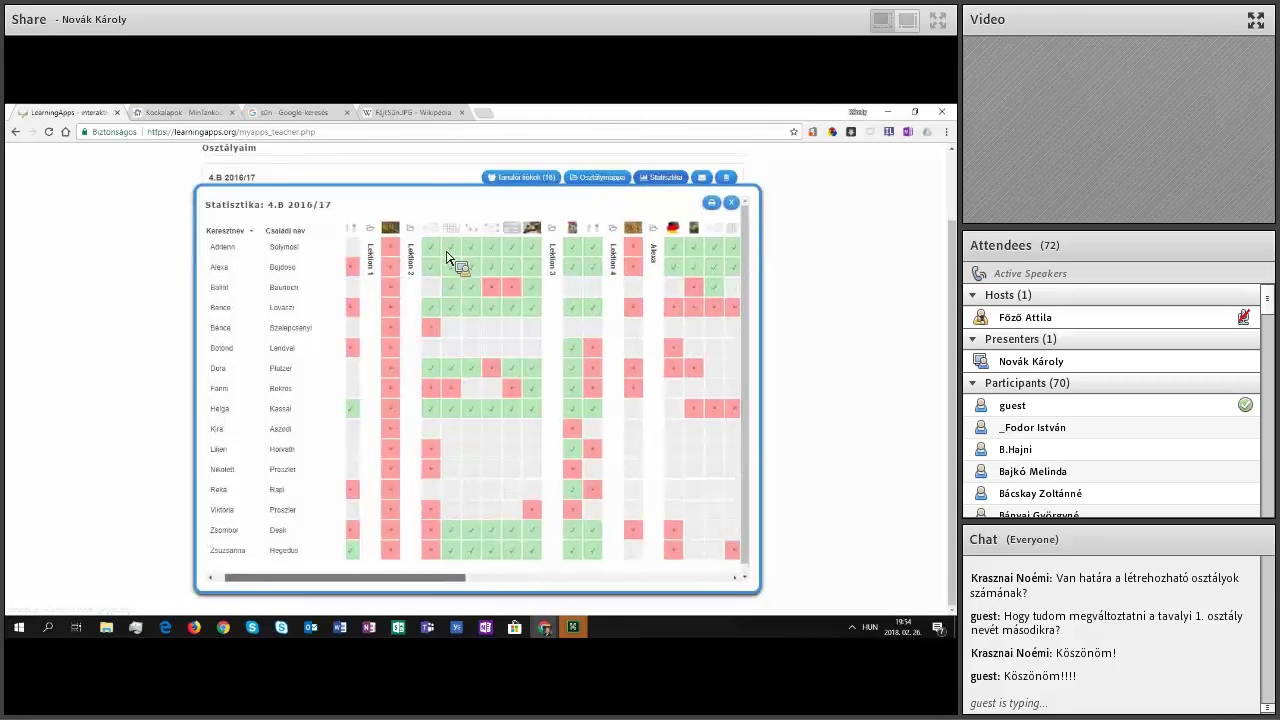
pyautogui.hscroll(1, 445, 258)
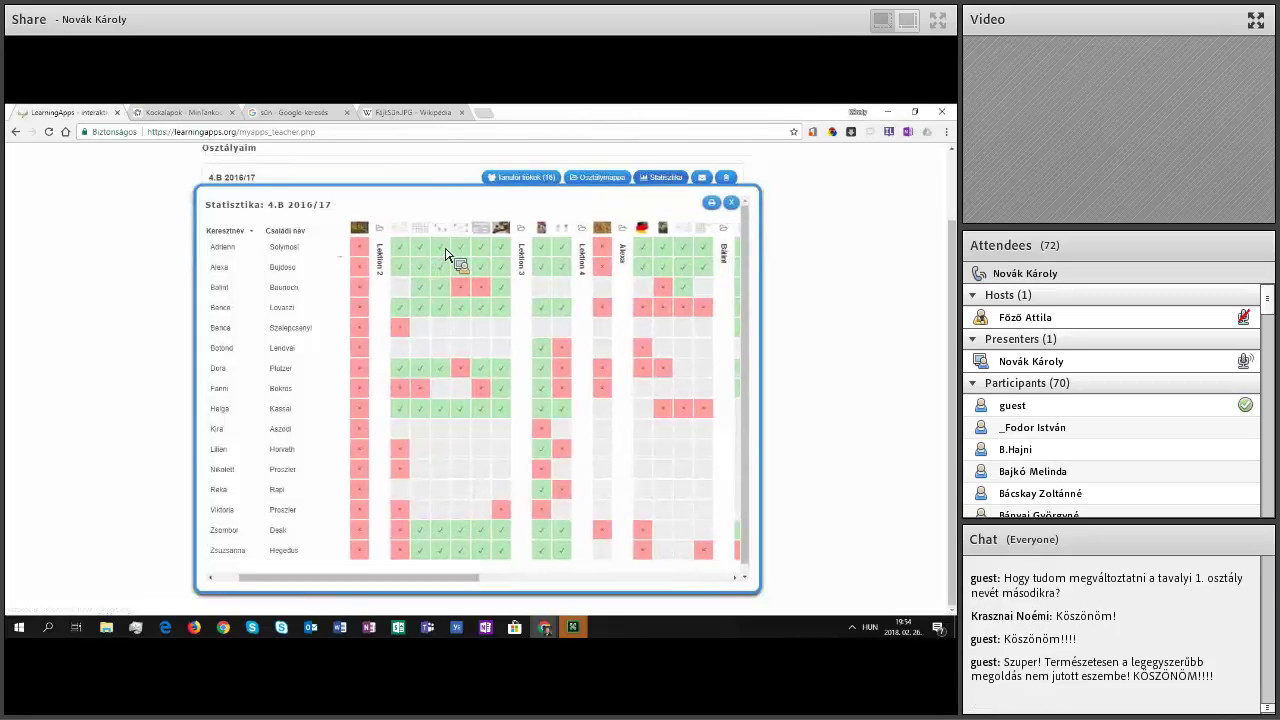
pyautogui.moveTo(448, 253)
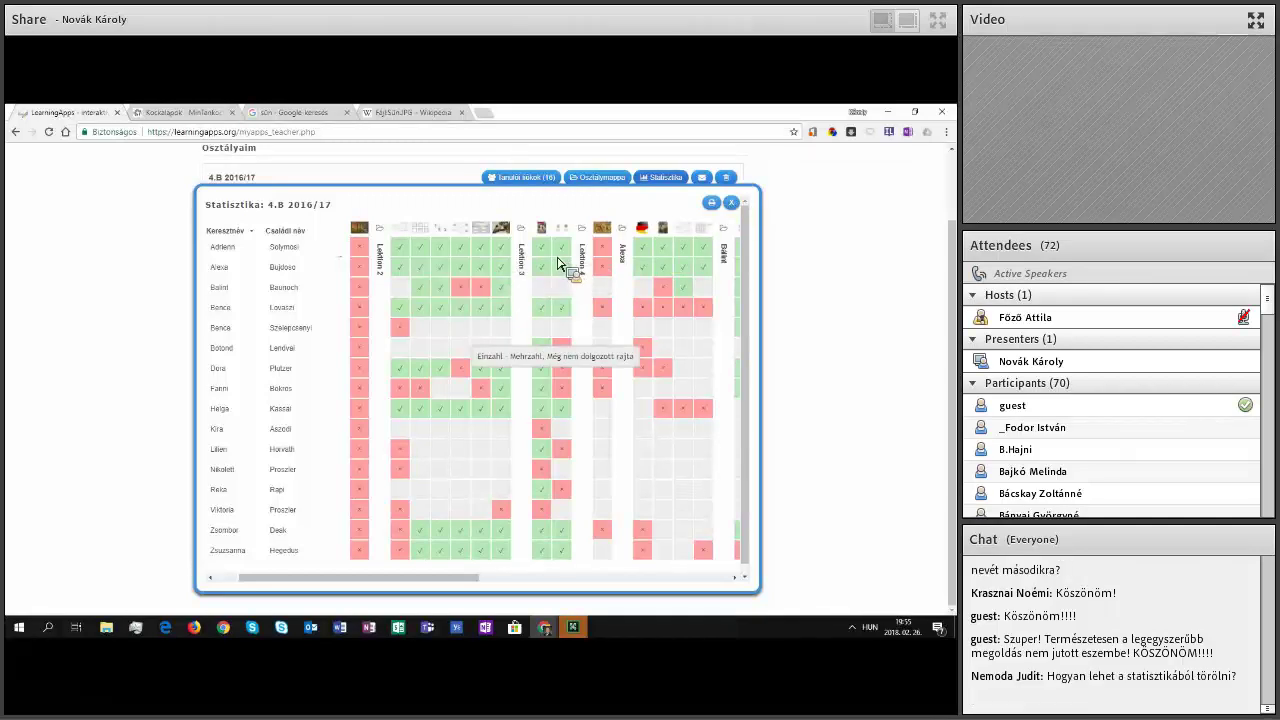
pyautogui.press('Escape')
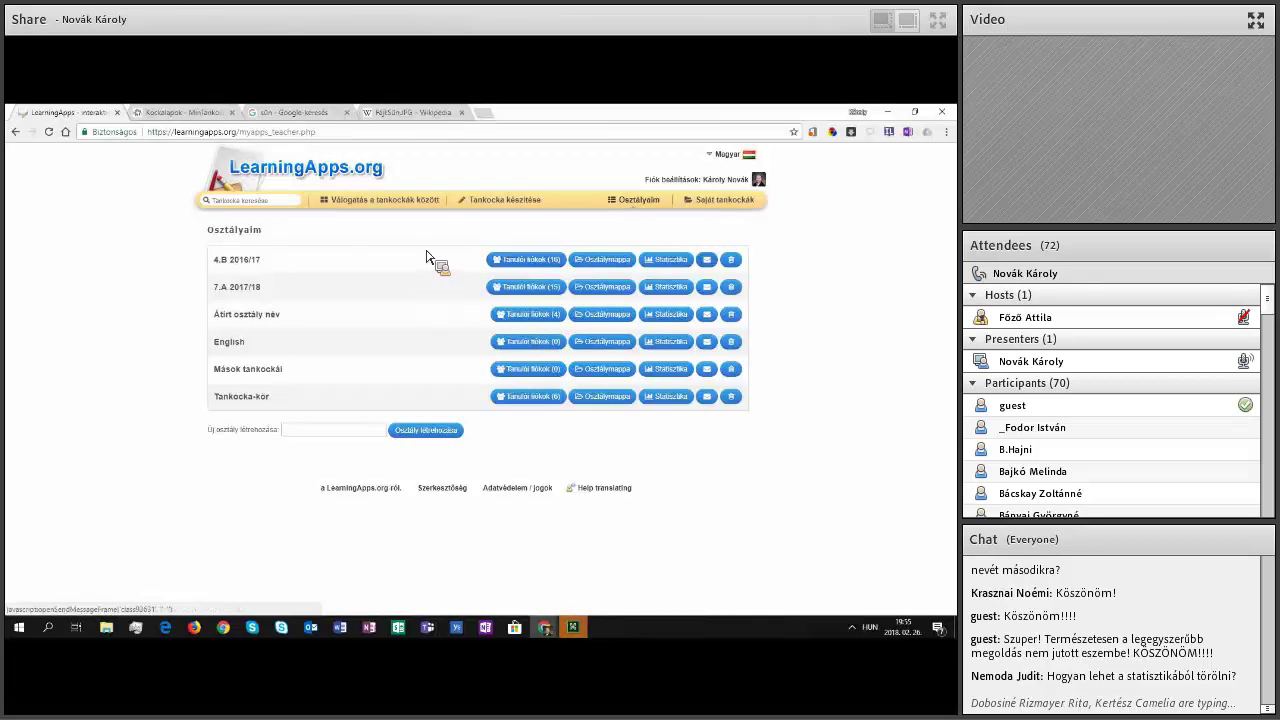
# Step: Dismiss the 4.B 2016/17 message form unsent, then delete the Átírt osztály név class and reload
pyautogui.click(391, 304)
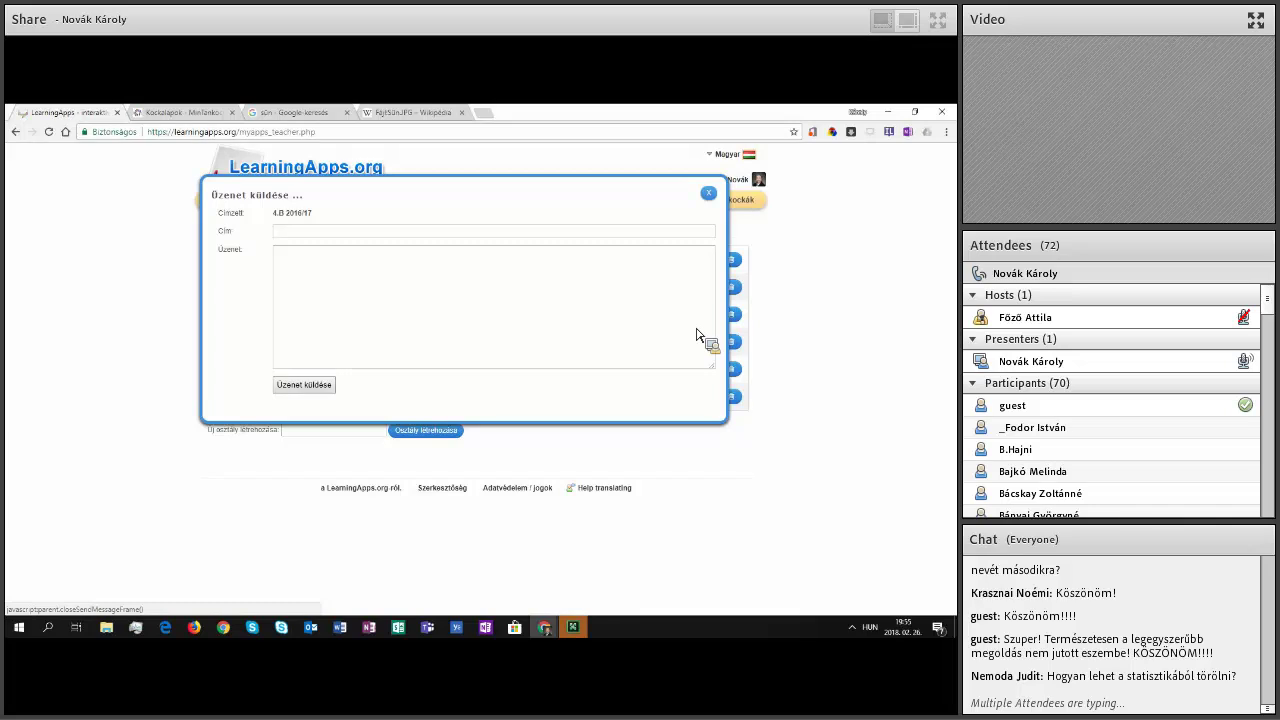
pyautogui.click(734, 320)
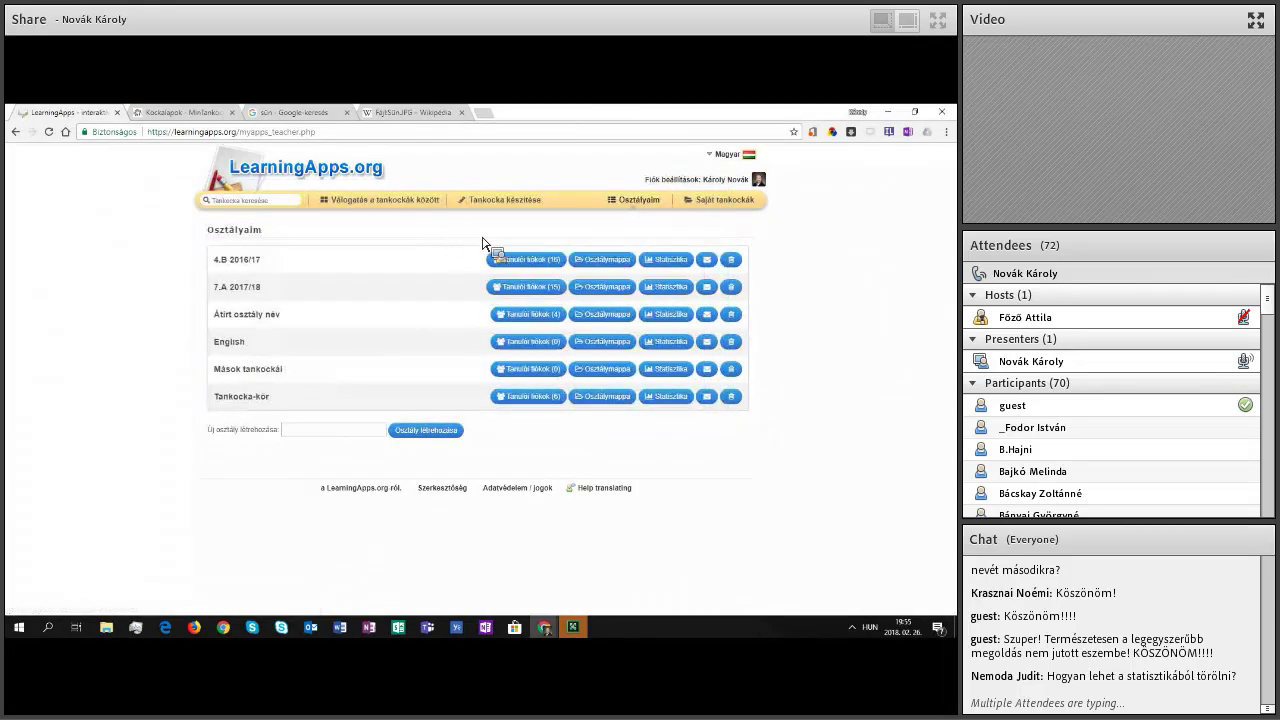
pyautogui.press('Tab')
pyautogui.press('Return')
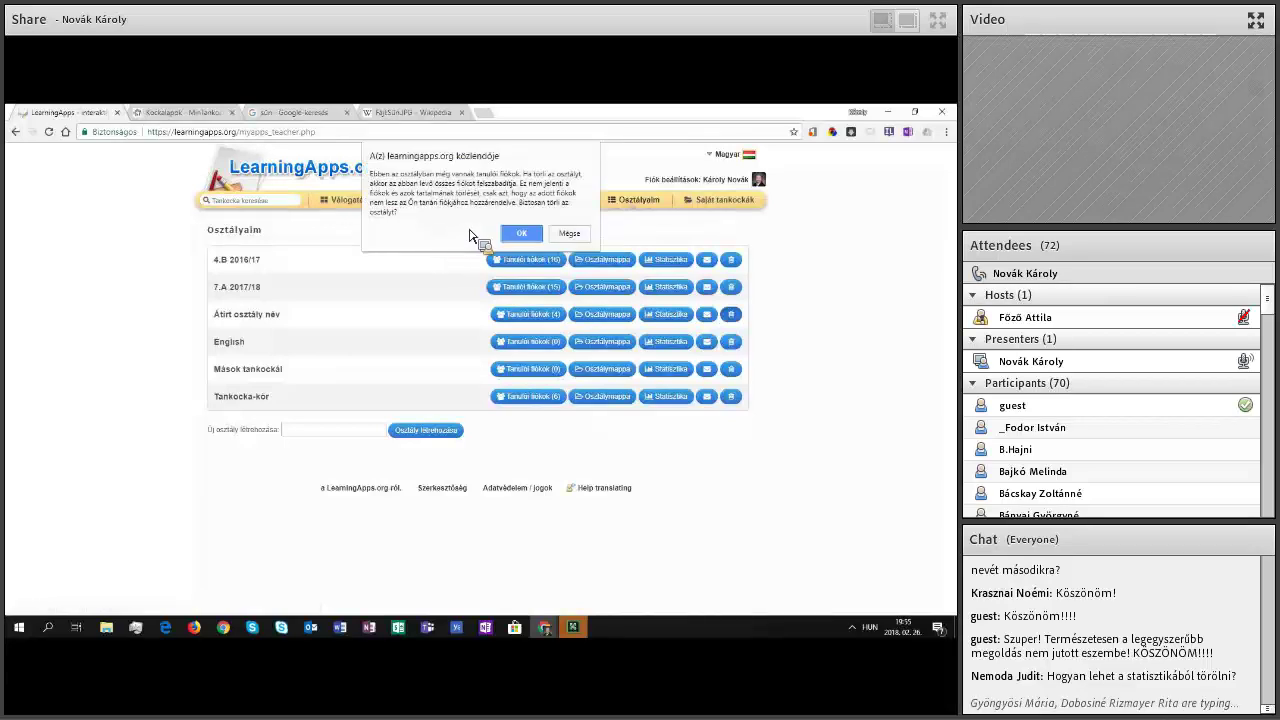
pyautogui.click(527, 237)
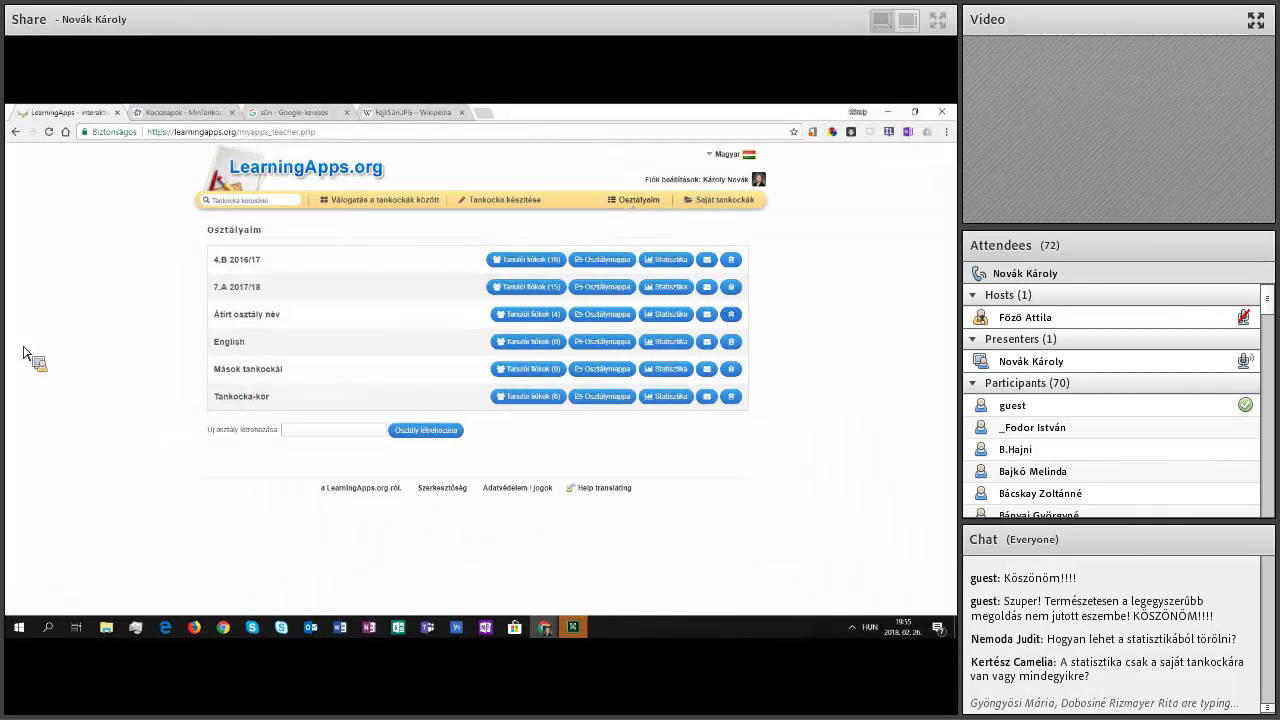
pyautogui.press('F5')
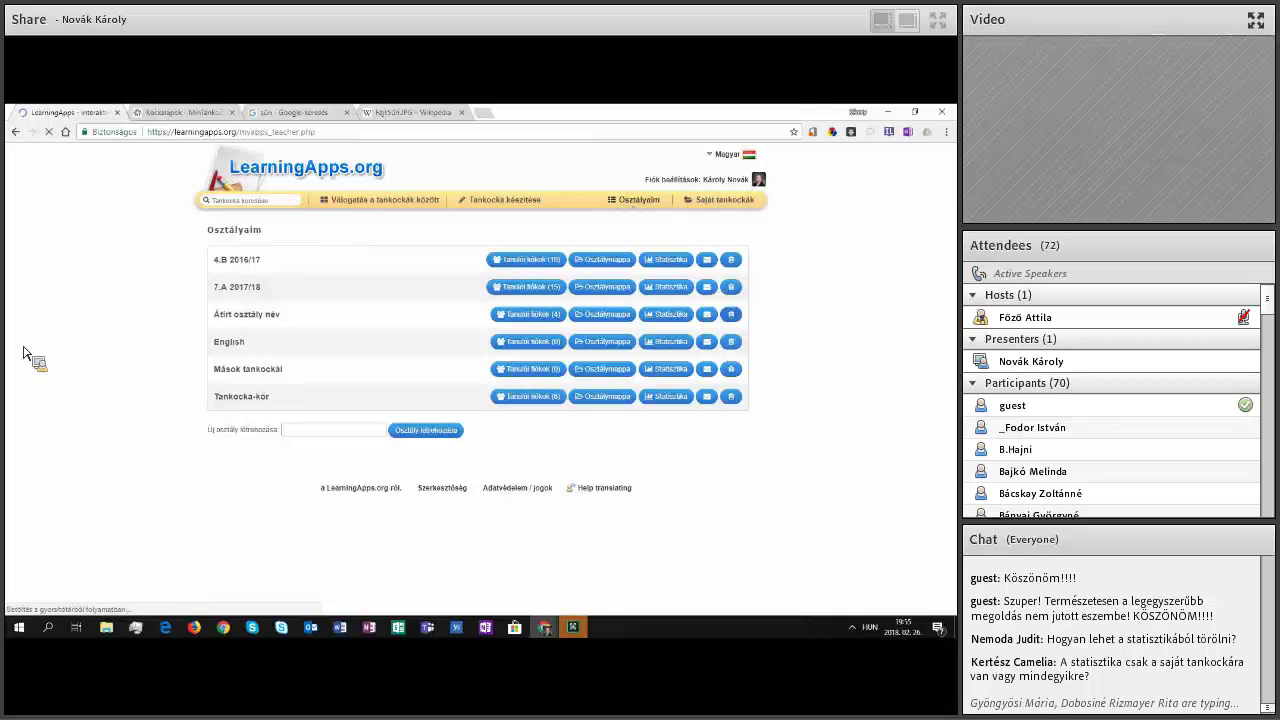